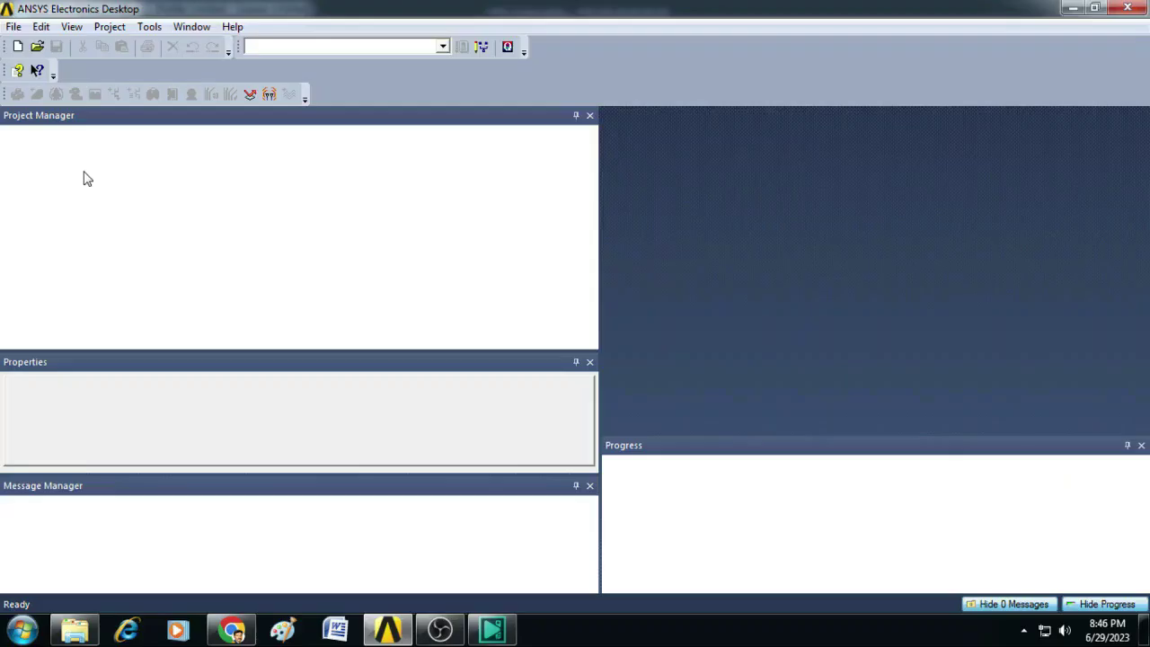
Create a new project with a Maxwell 3D design and rename the project 'concentricspheres'
click(18, 49)
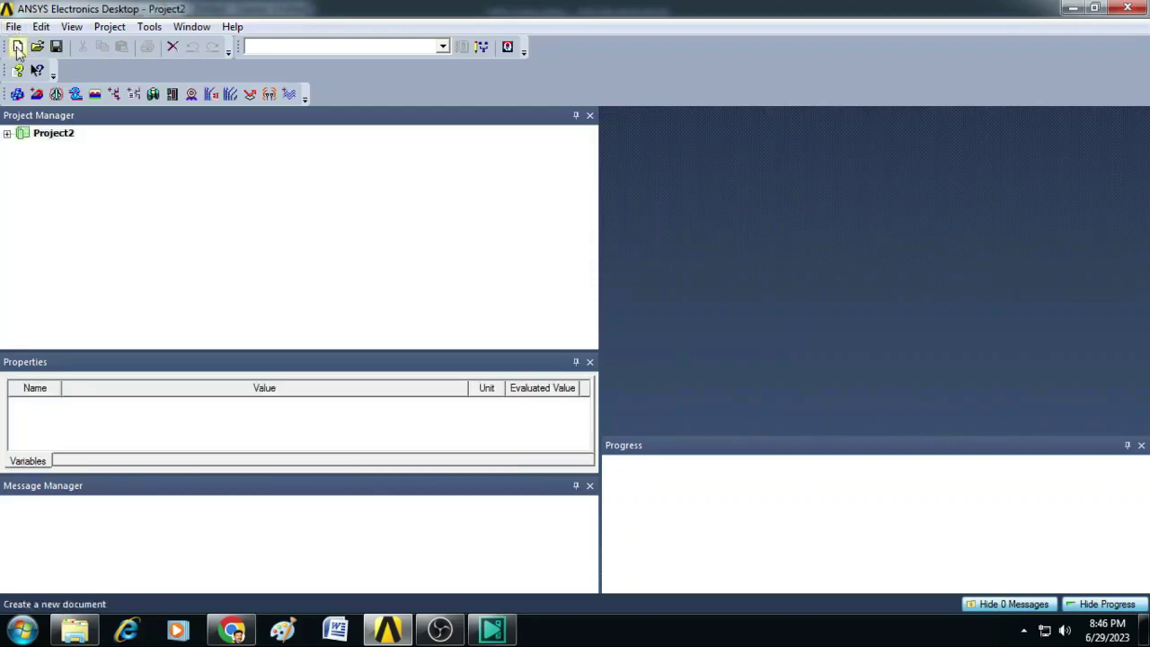
click(153, 95)
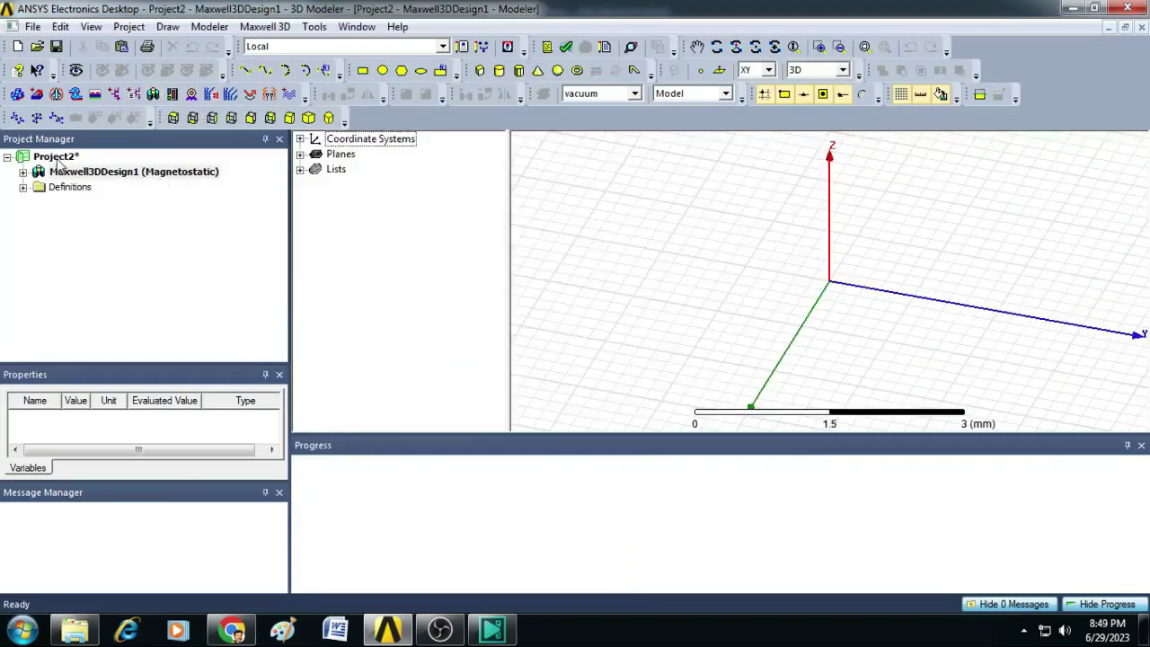
right_click(57, 157)
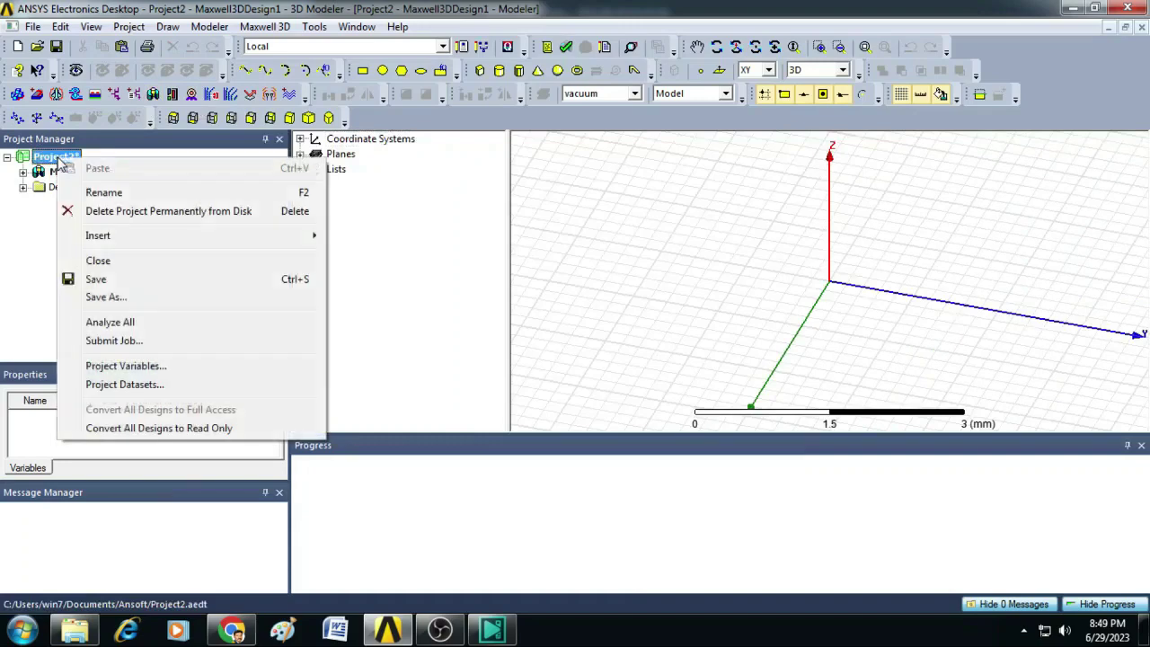
click(103, 192)
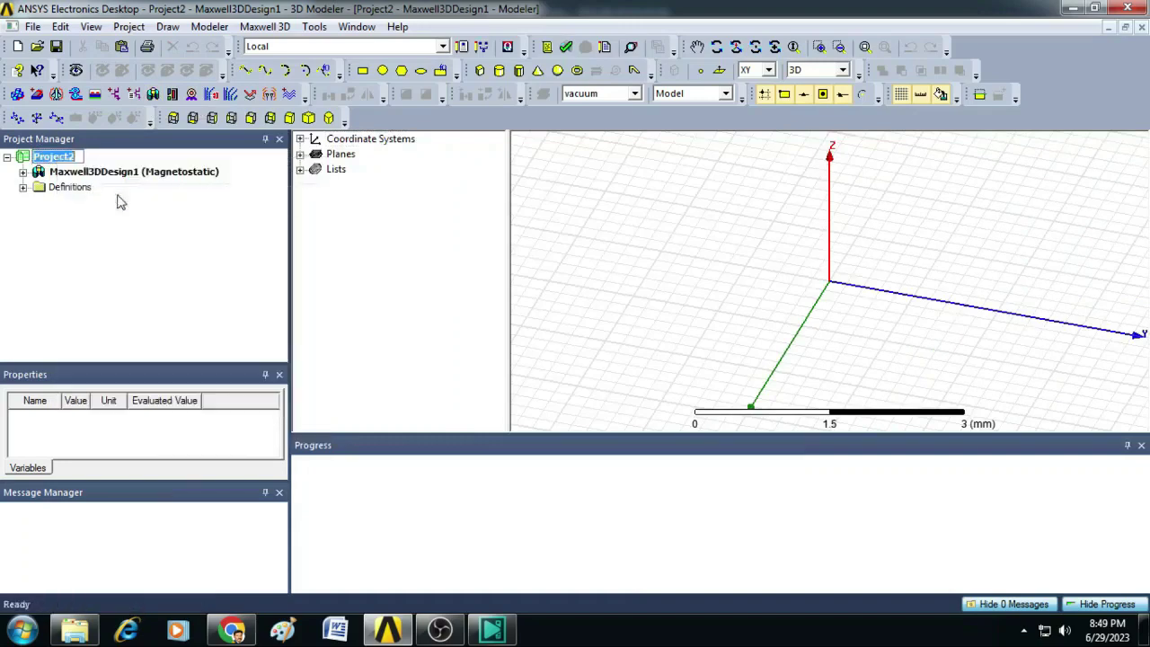
text(concentricsp)
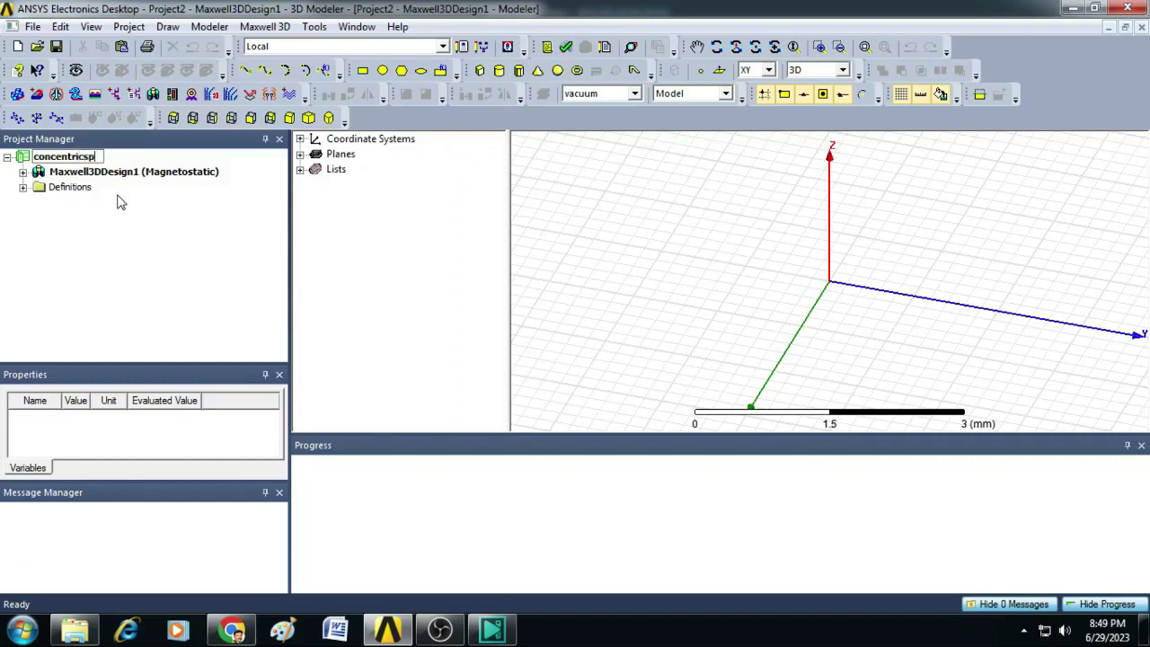
text(heres)
key(Return)
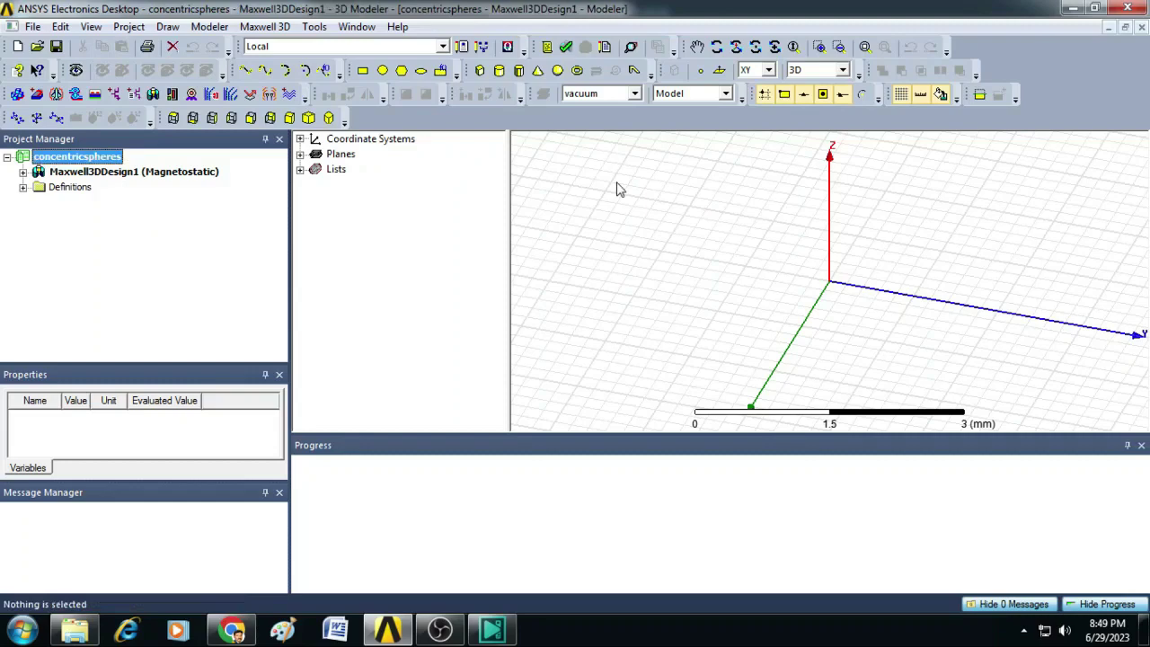
Draw Sphere1 centred at the origin and set its radius to 5 mm
click(558, 72)
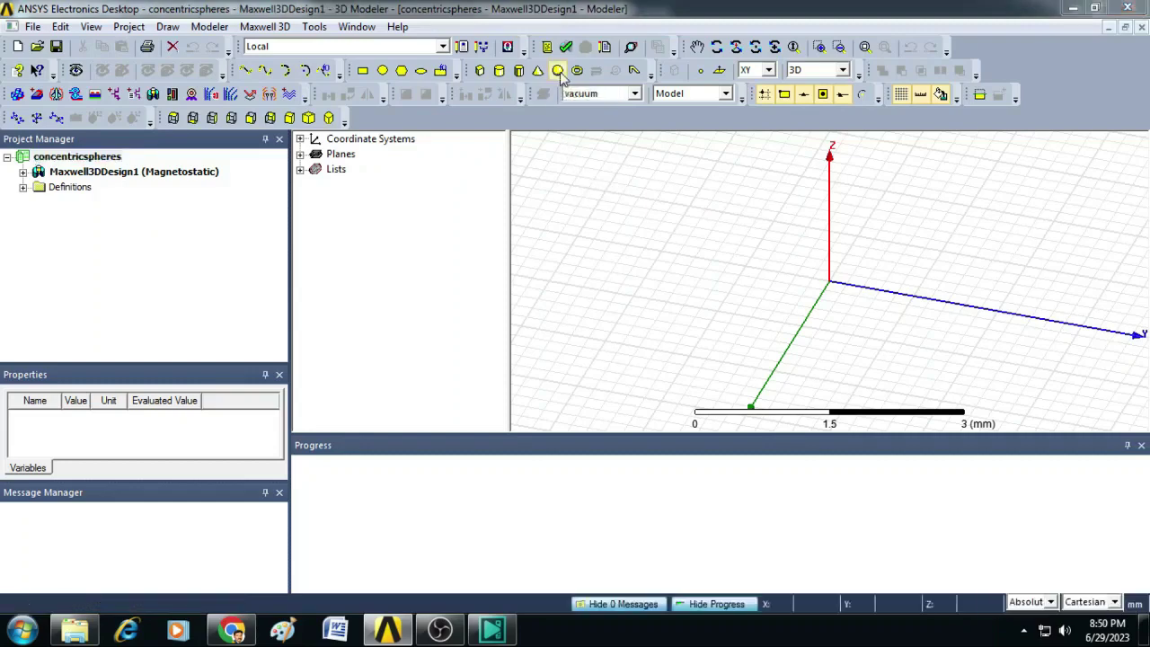
click(828, 284)
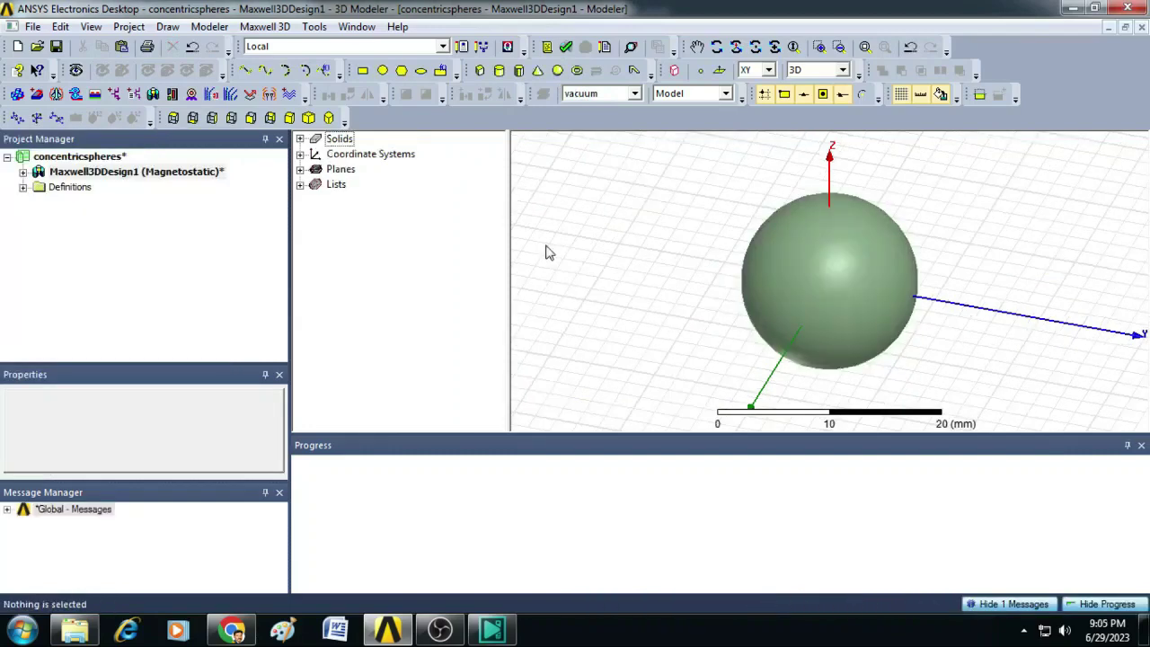
click(301, 139)
click(375, 170)
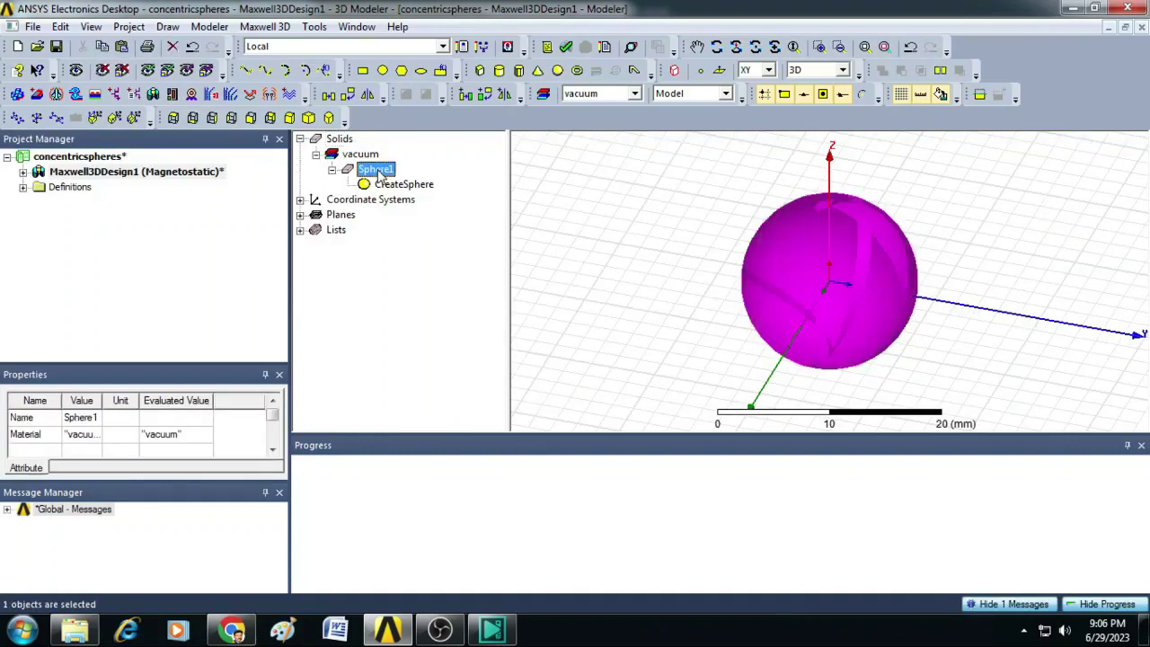
double_click(398, 184)
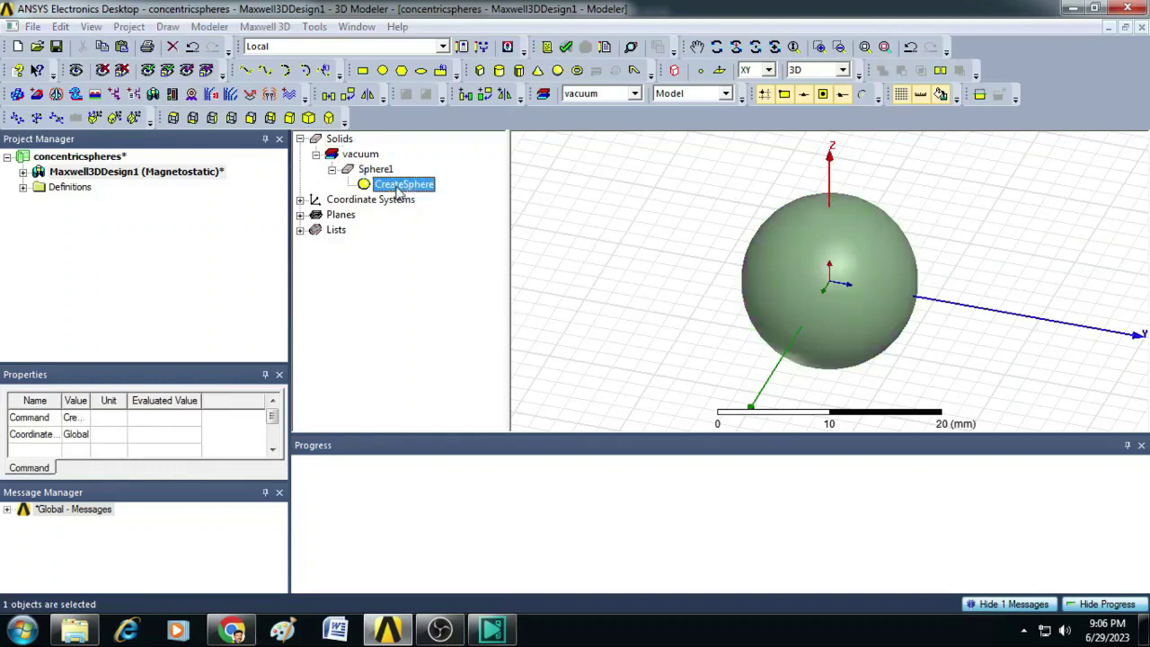
click(316, 383)
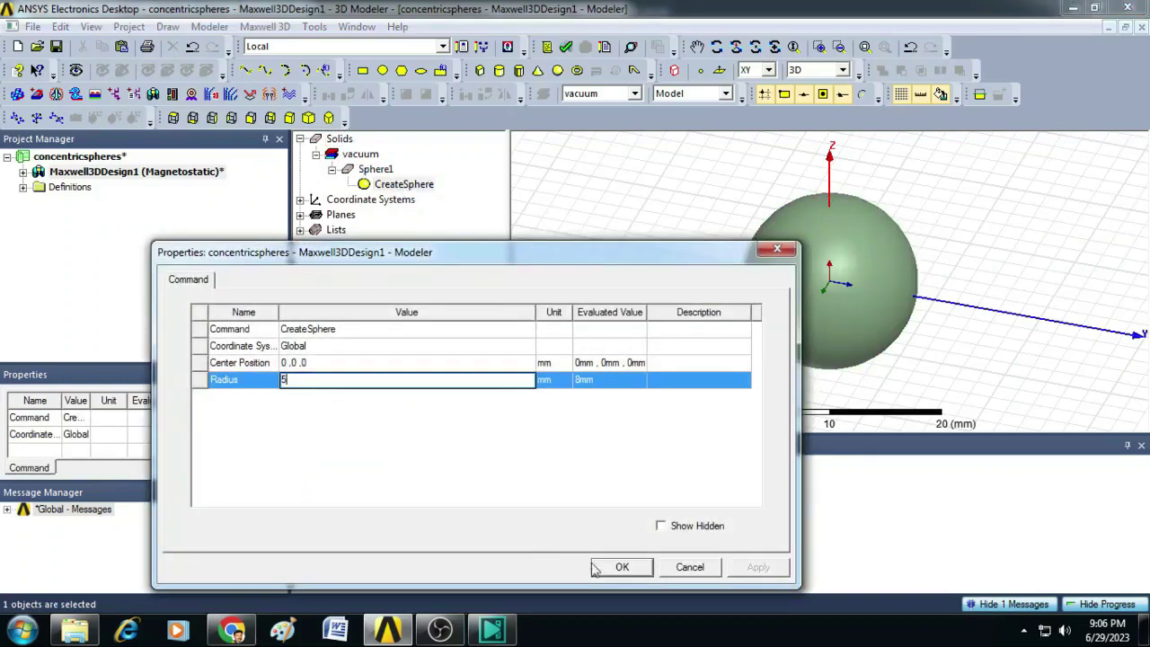
click(620, 567)
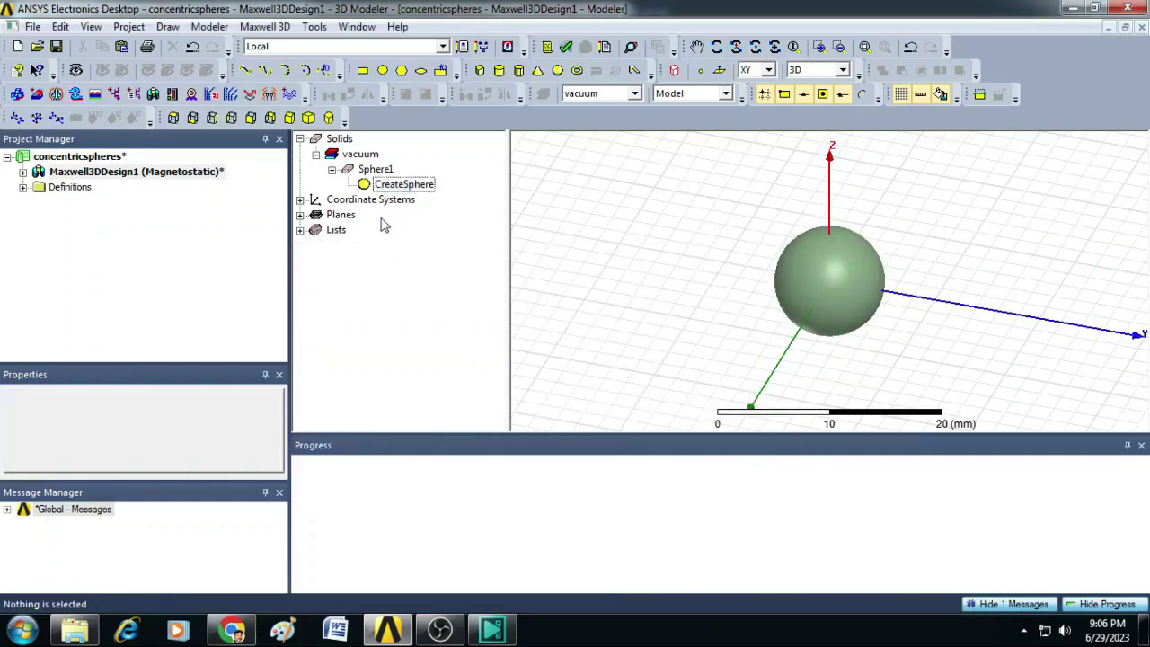
Paste two copies of Sphere1 into the model
click(378, 170)
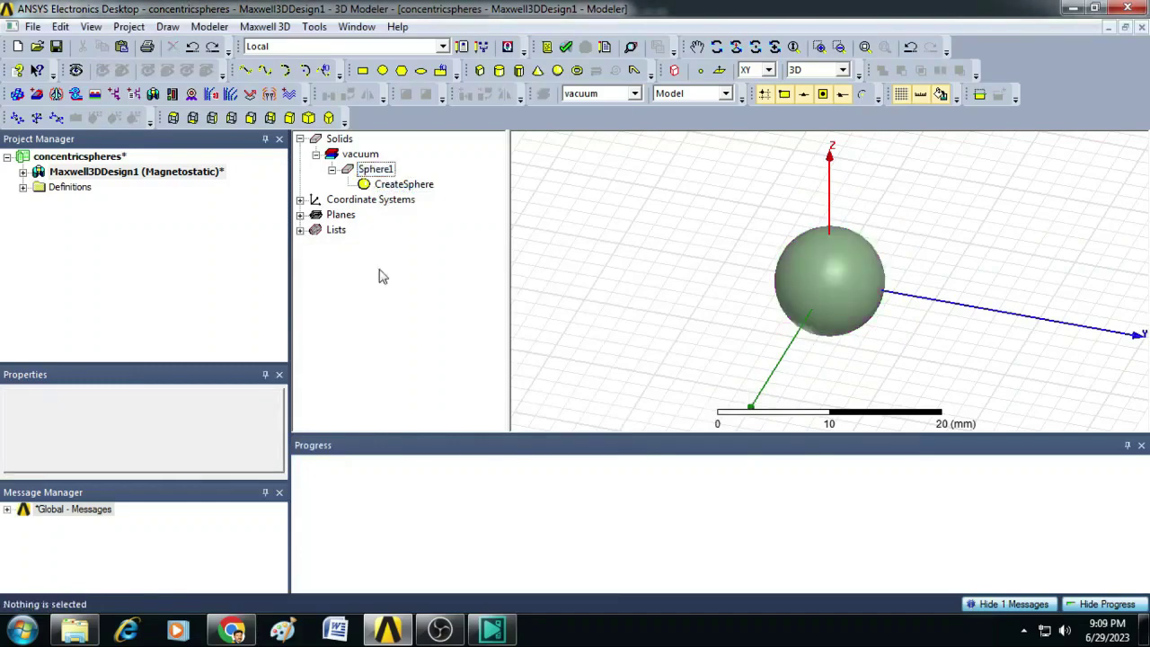
click(382, 171)
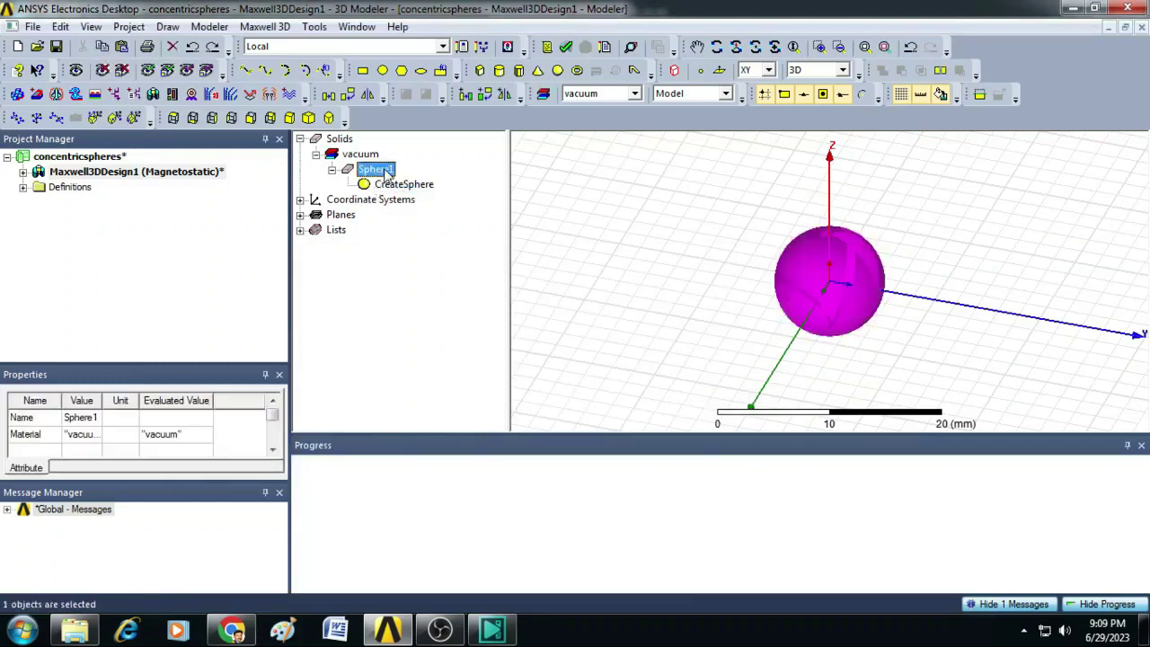
key(ctrl+v)
key(ctrl+v)
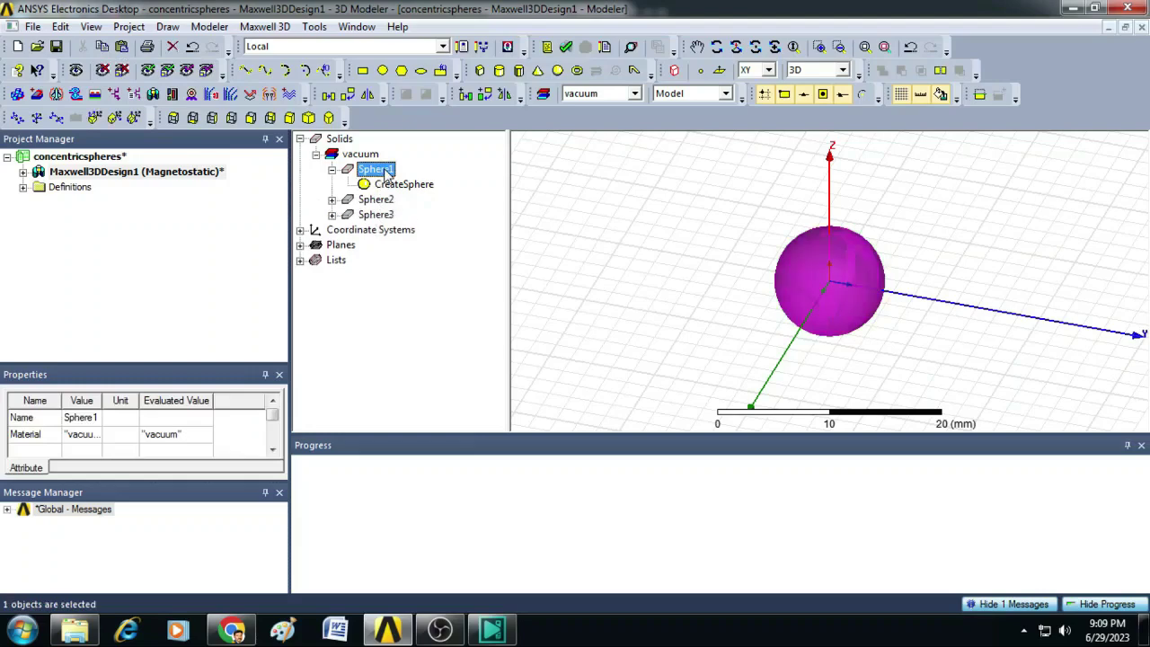
click(333, 170)
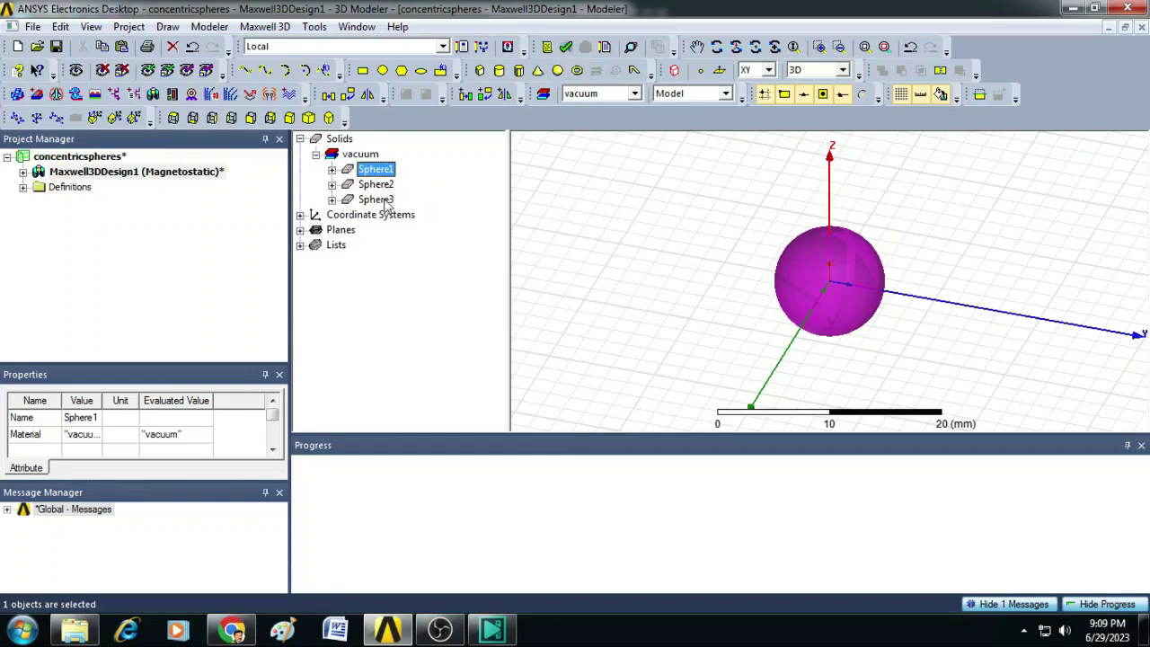
Change Sphere2's radius to 10 mm
click(351, 186)
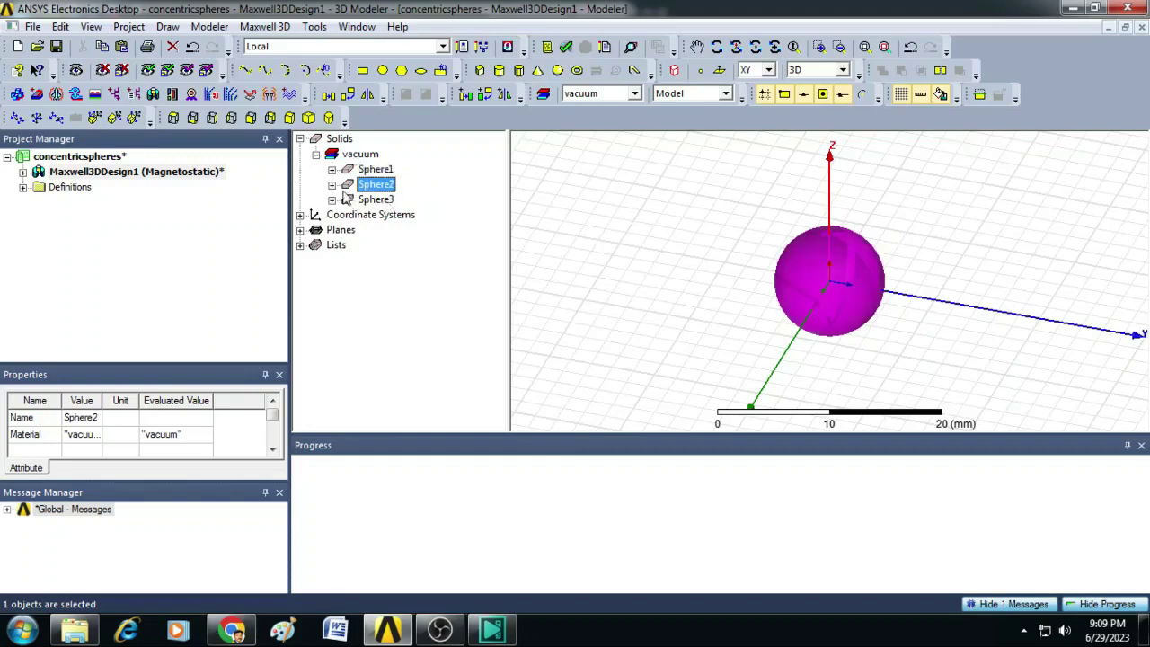
click(333, 185)
double_click(403, 199)
click(326, 379)
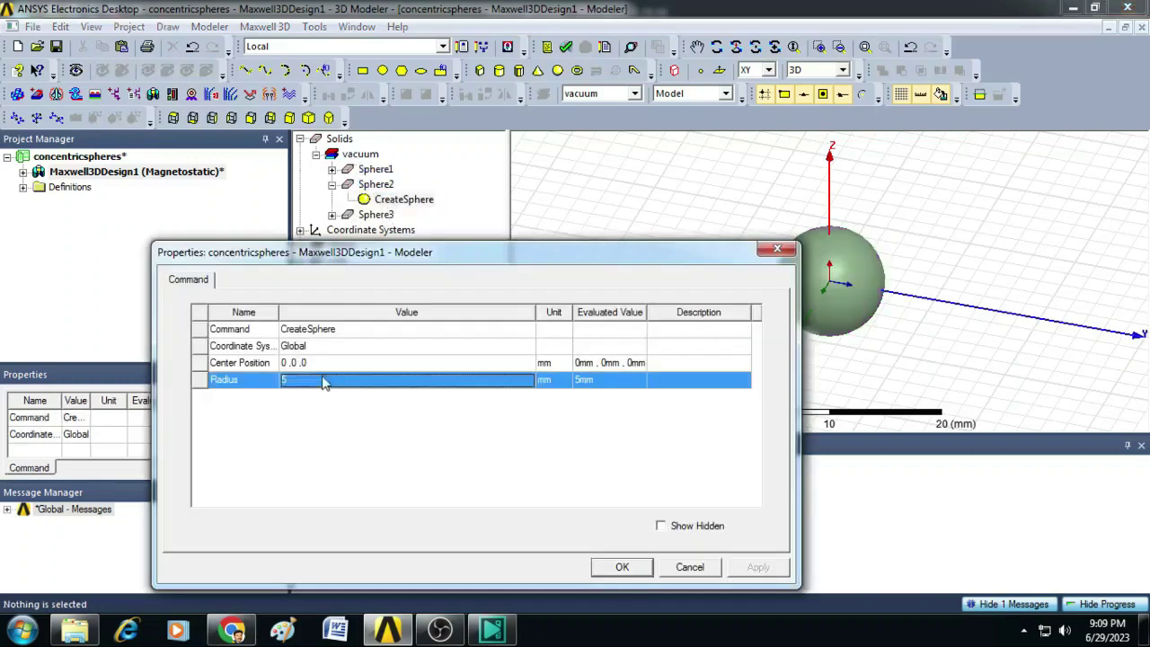
text(10)
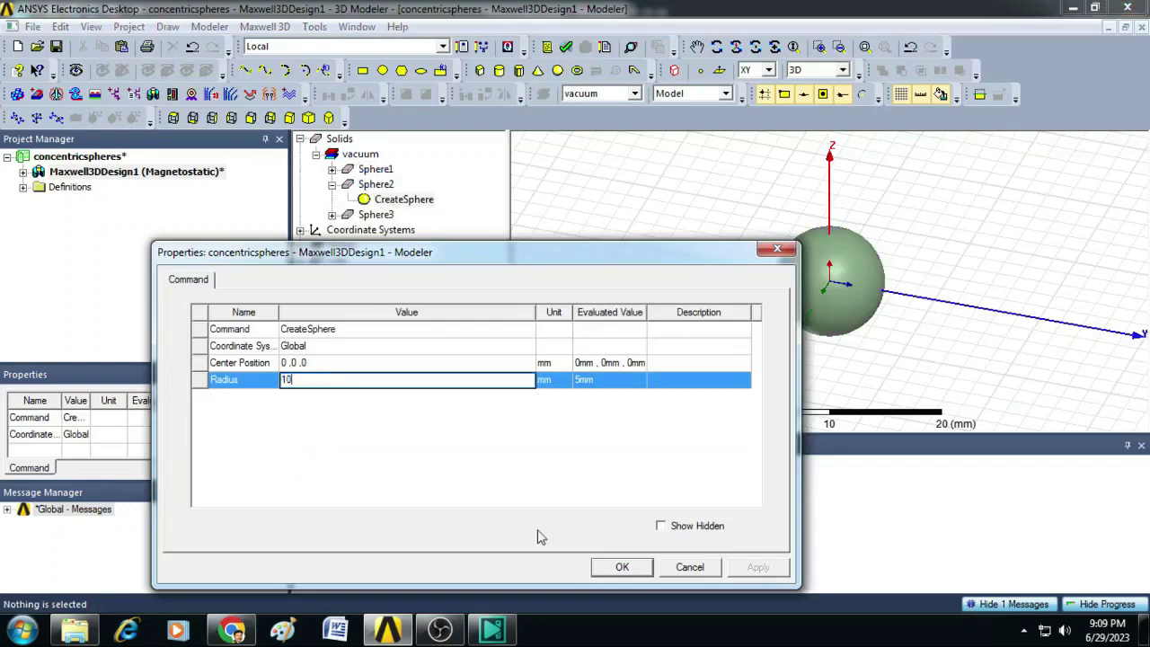
click(597, 566)
Change Sphere3's radius to 15 mm
click(331, 215)
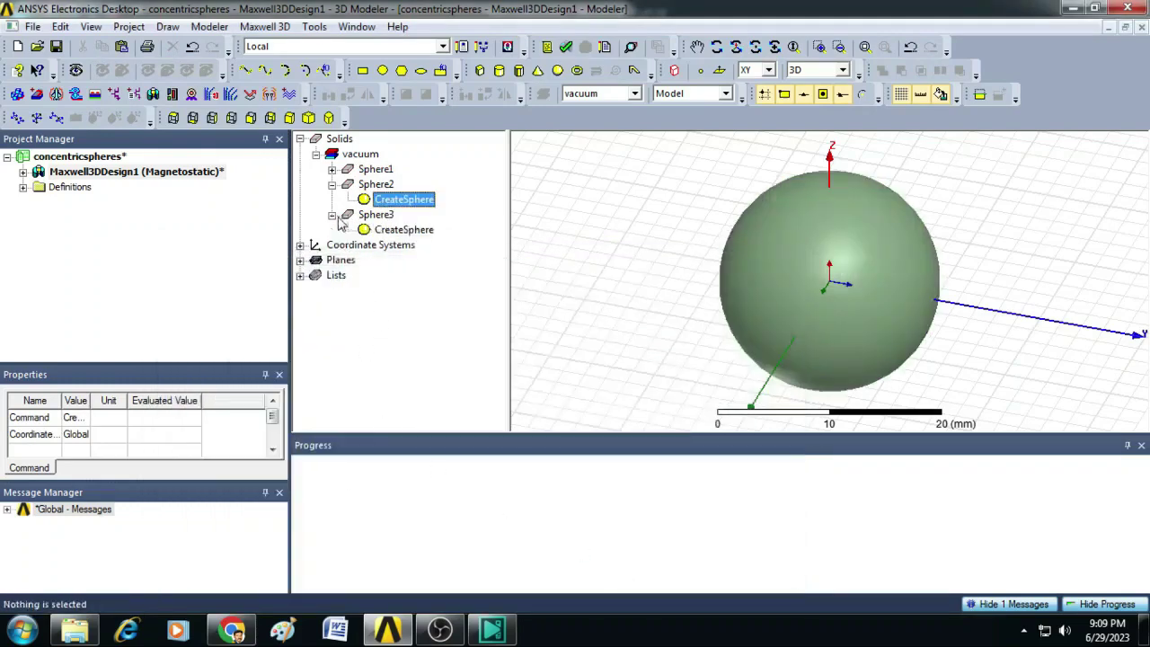
double_click(404, 230)
click(316, 382)
text(15)
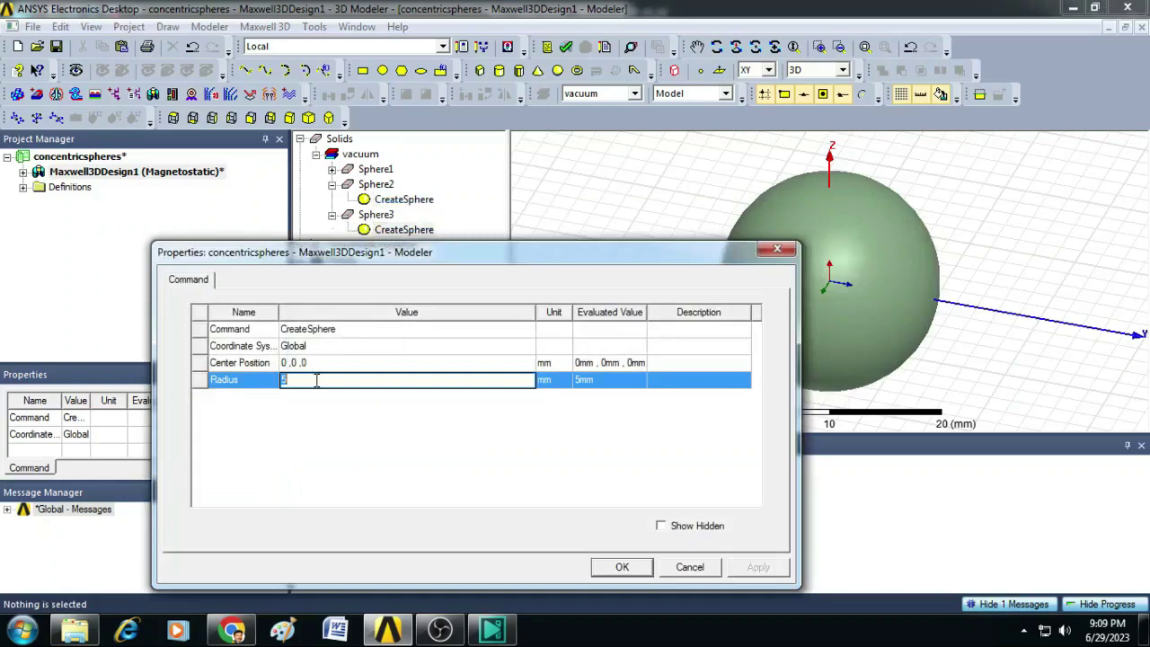
click(620, 567)
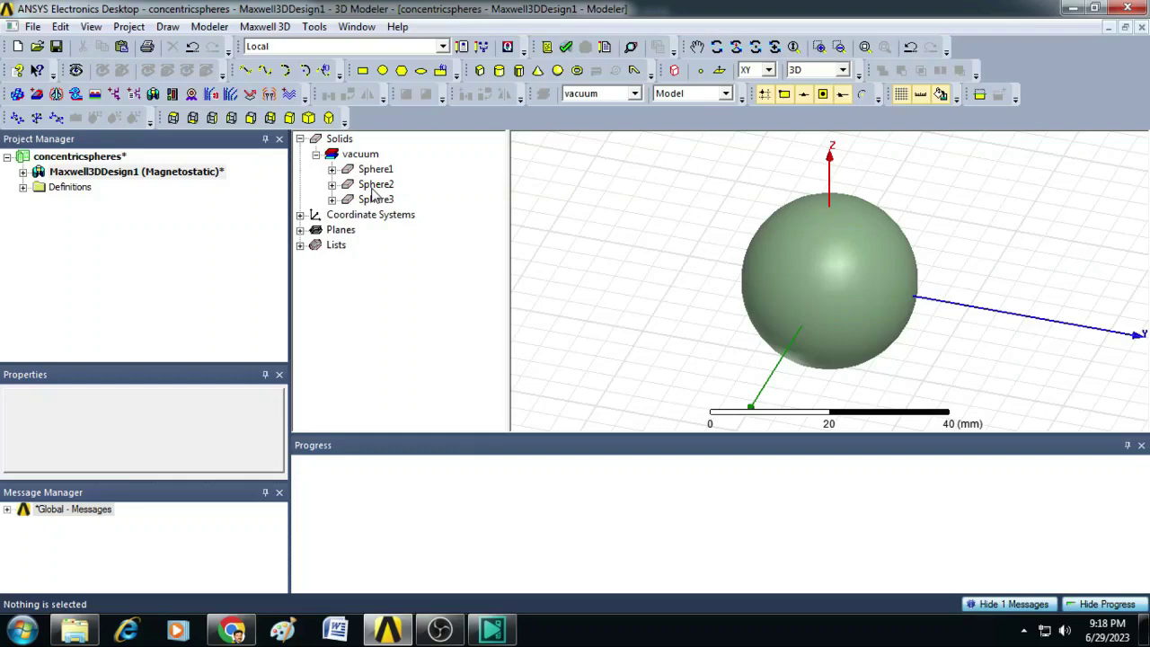
Set Sphere2's transparency to 0.84
double_click(371, 186)
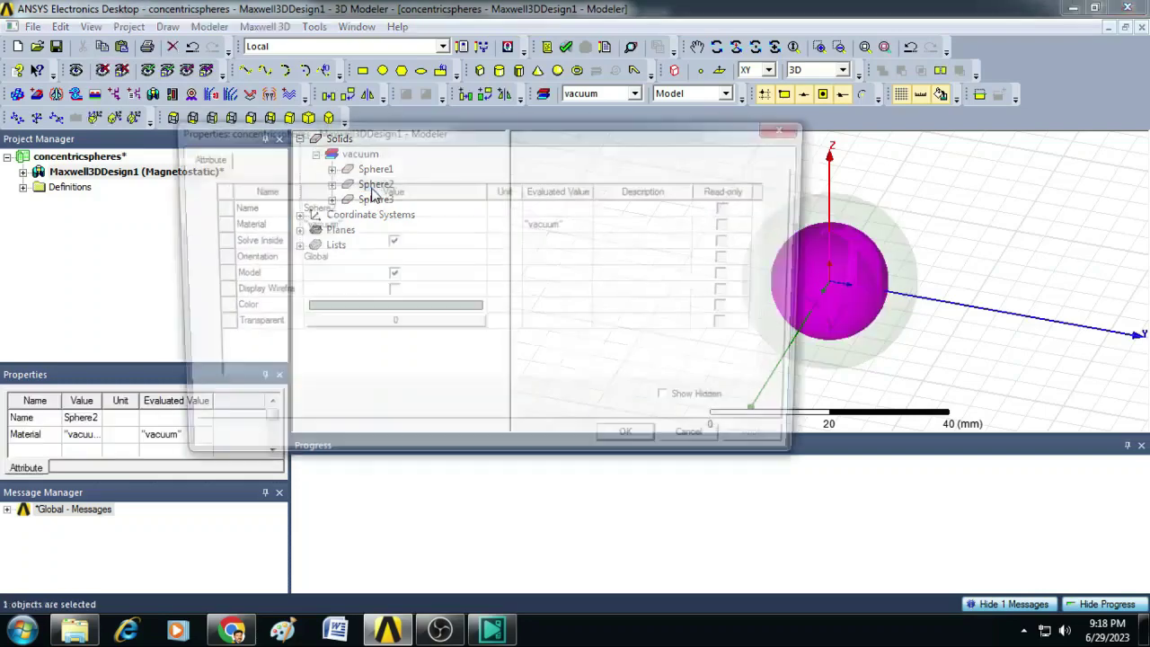
click(376, 327)
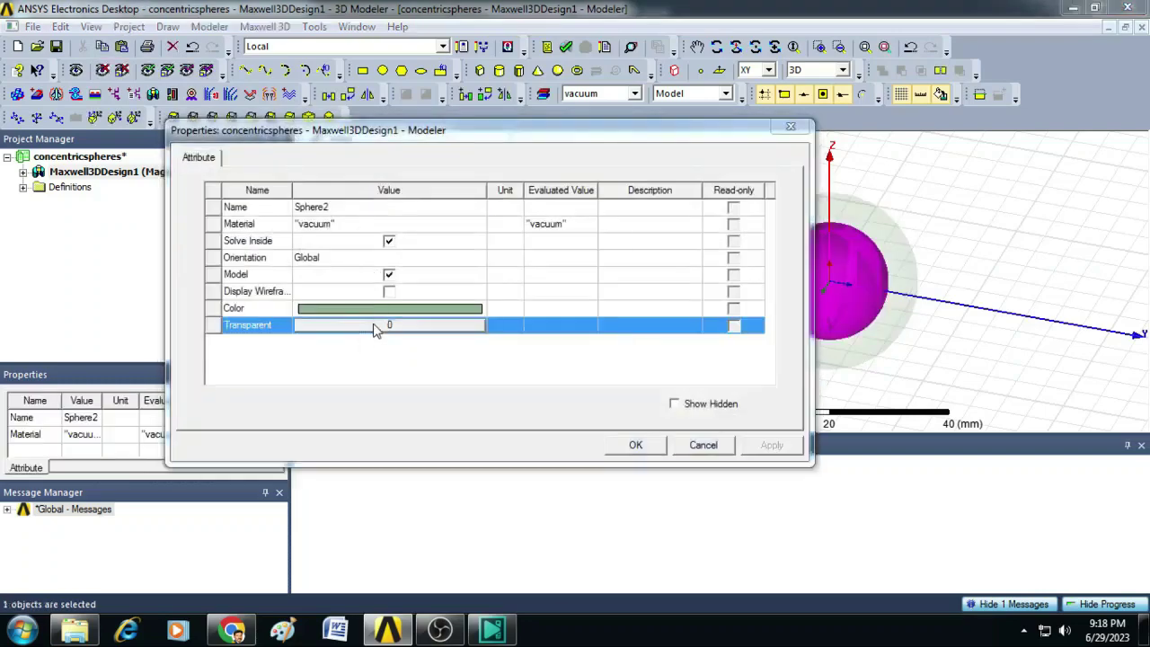
click(375, 327)
drag(398, 286, 516, 285)
click(446, 329)
click(635, 445)
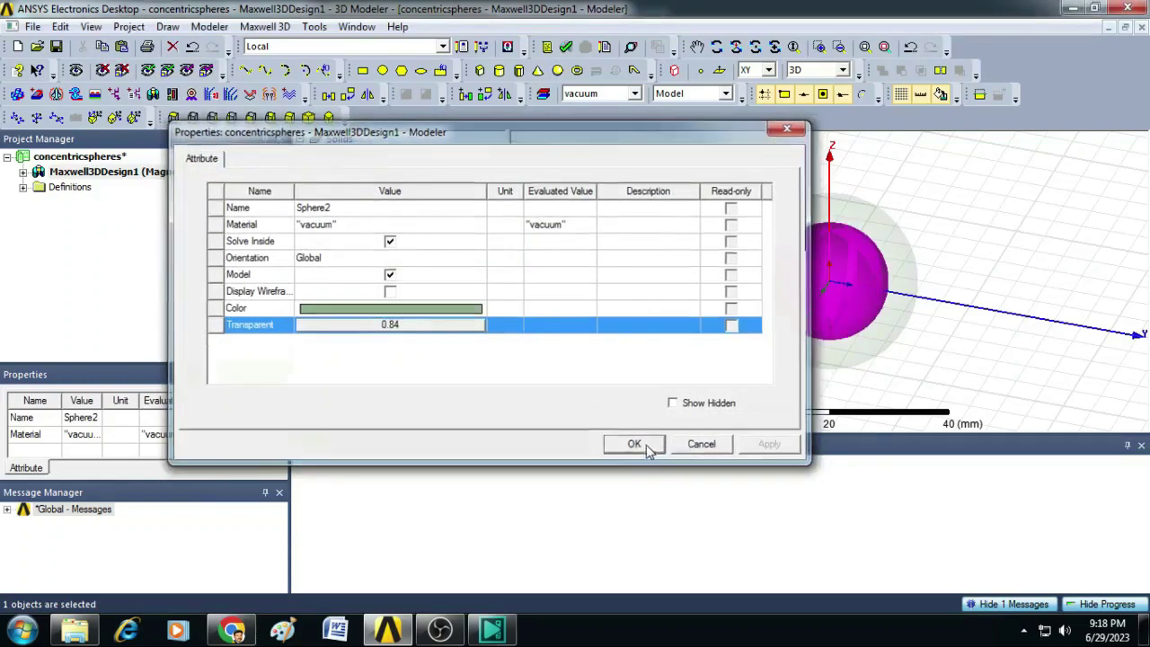
Set Sphere3's transparency to 0.82
click(376, 217)
double_click(376, 217)
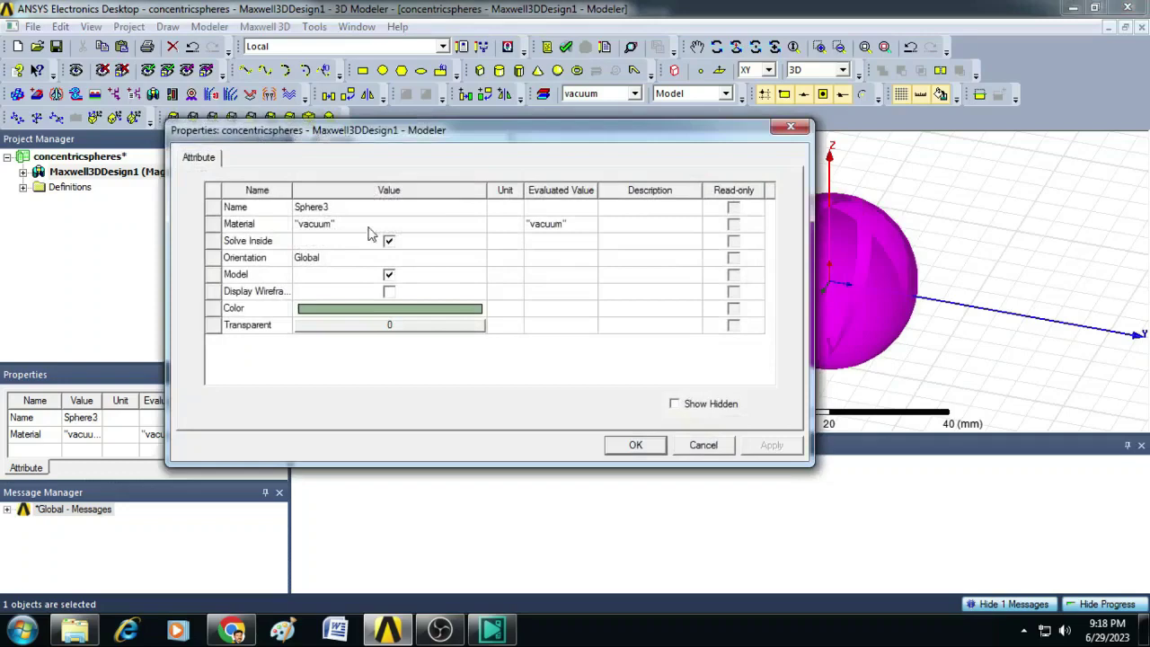
click(361, 325)
click(361, 326)
drag(395, 285, 513, 285)
click(458, 331)
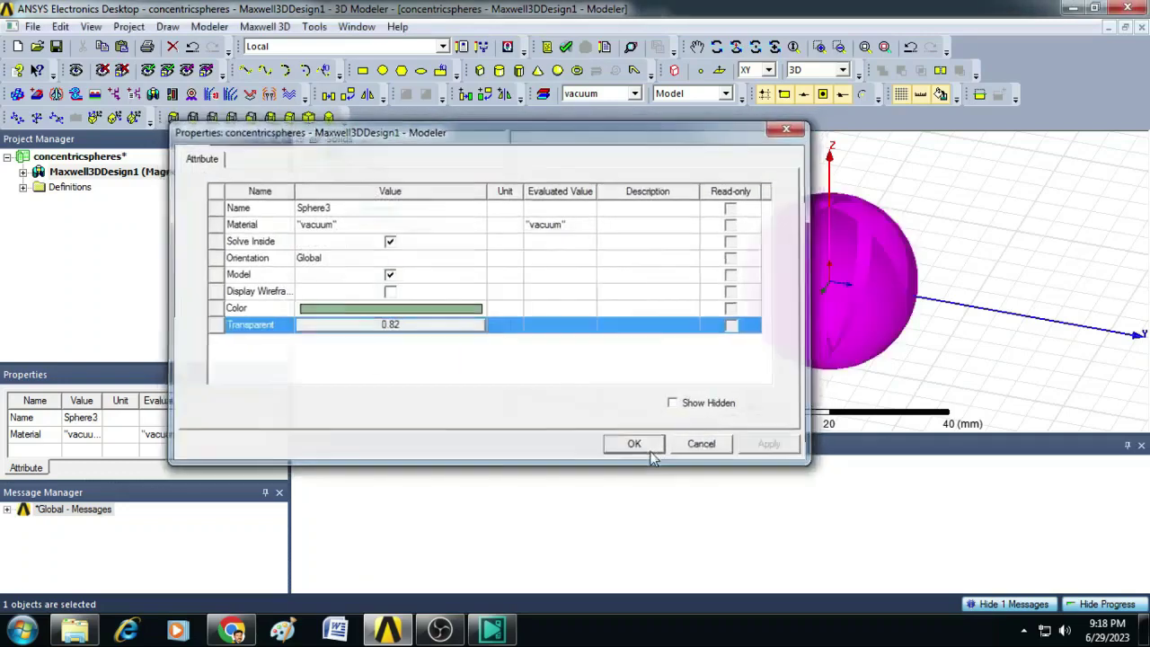
click(655, 444)
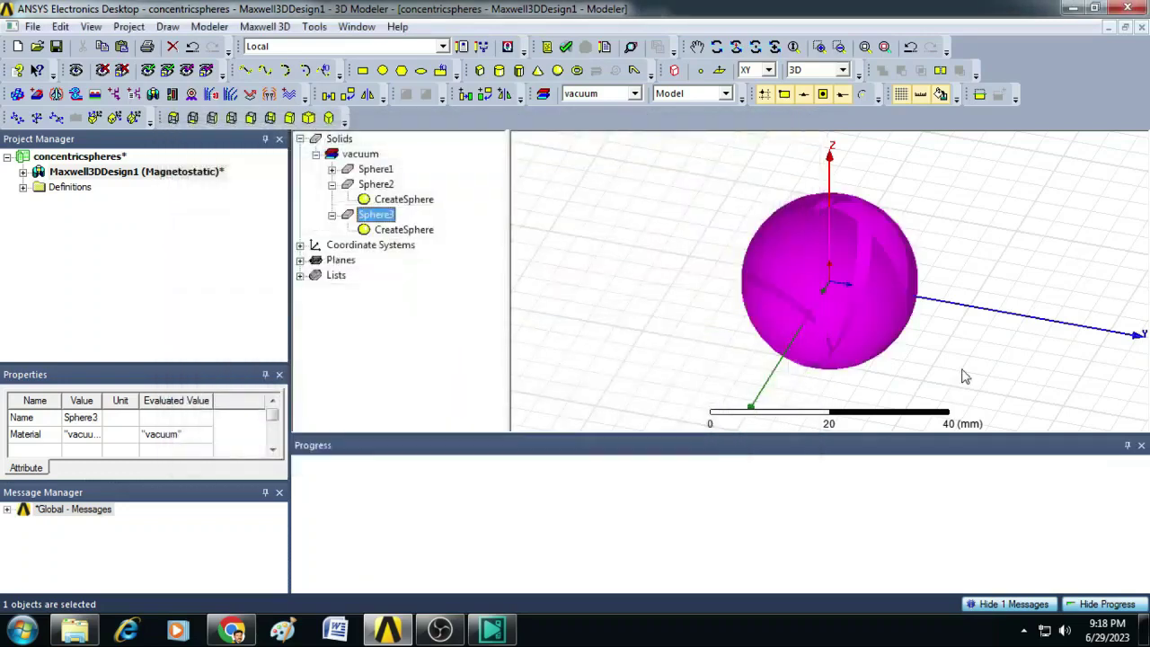
click(963, 375)
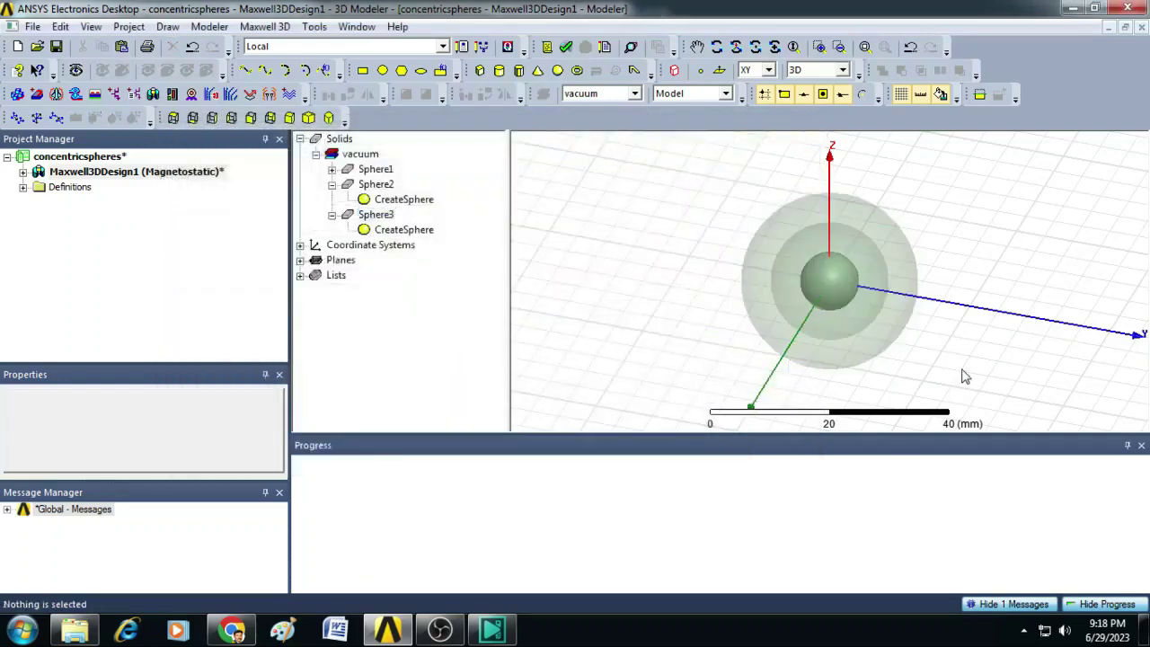
Paste copies of Sphere1 and Sphere2 as Sphere4 and Sphere5
click(376, 170)
ctrl+click(378, 184)
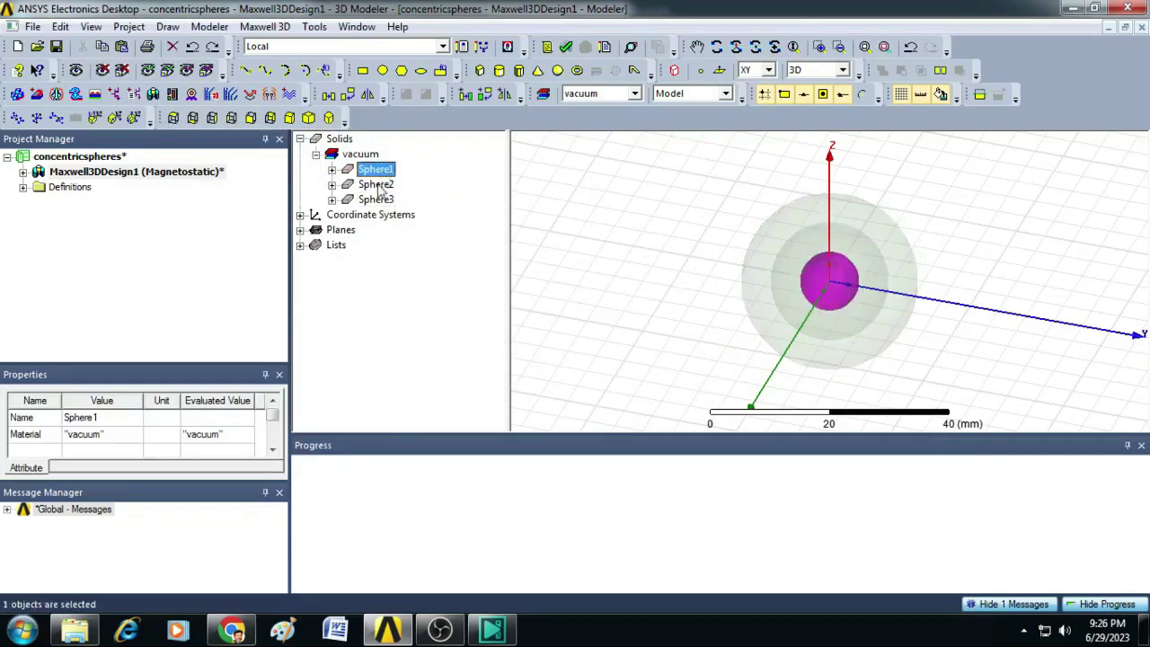
key(ctrl+v)
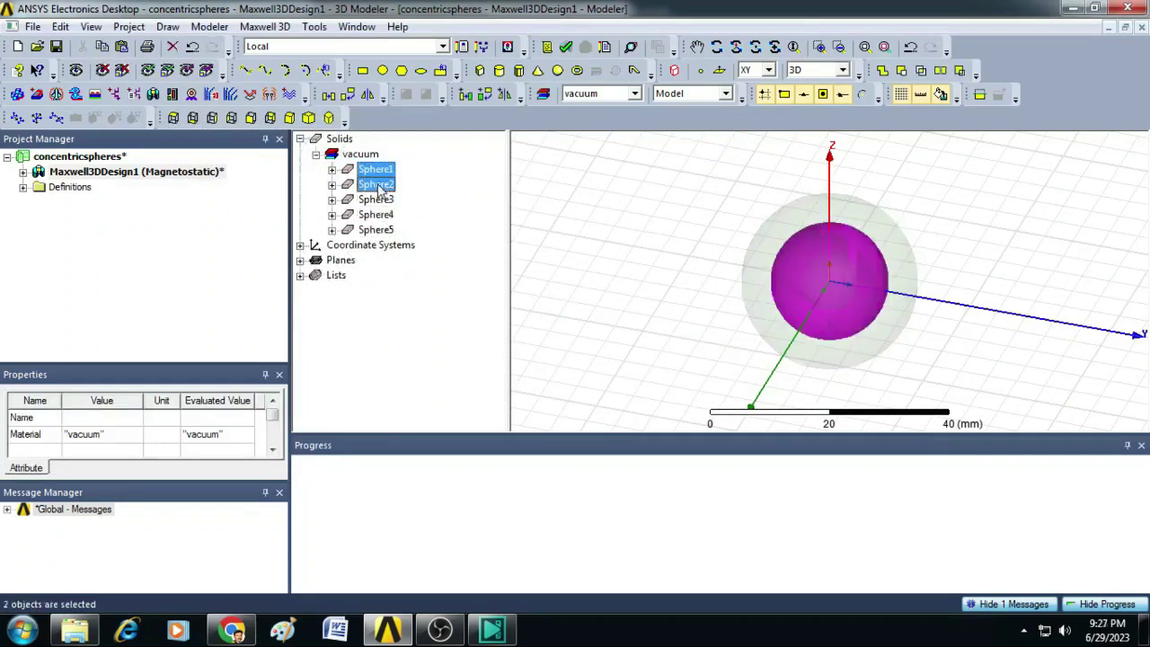
click(383, 217)
click(384, 232)
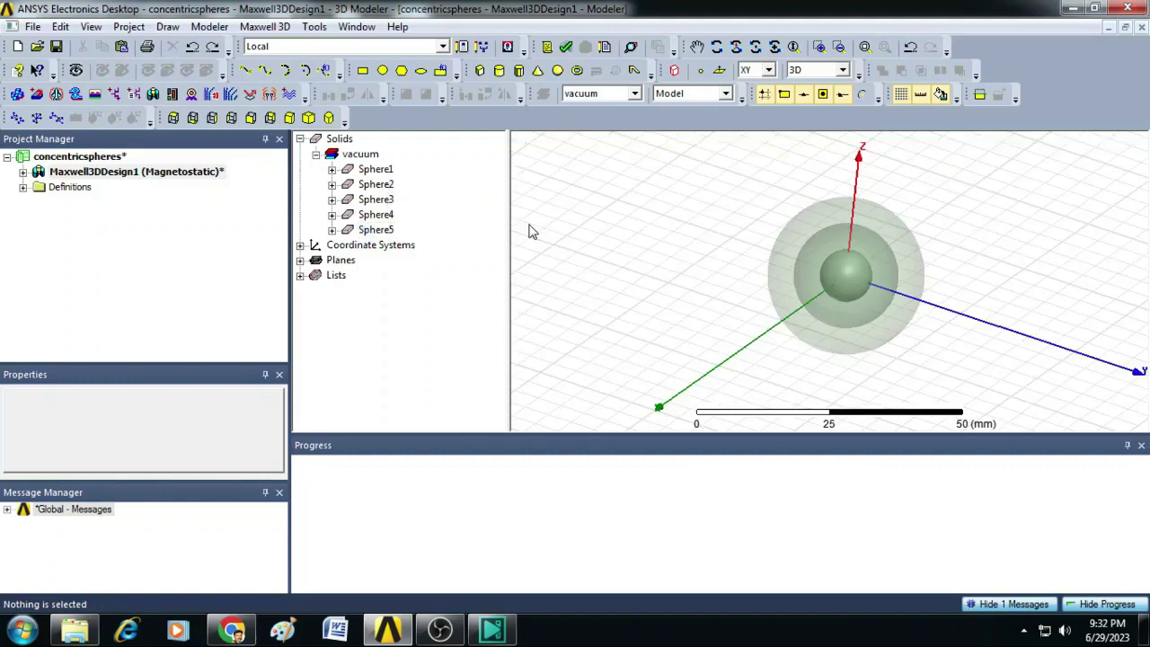
Subtract Sphere4 from Sphere2 and Sphere5 from Sphere3 to form hollow shells
click(377, 185)
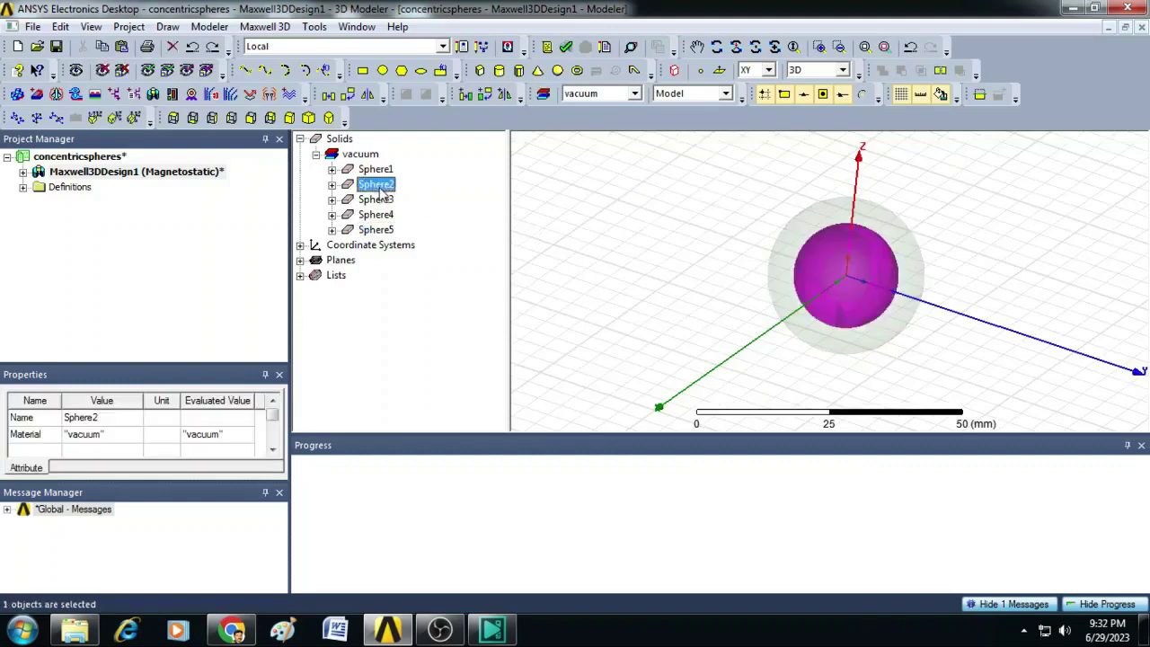
ctrl+click(384, 215)
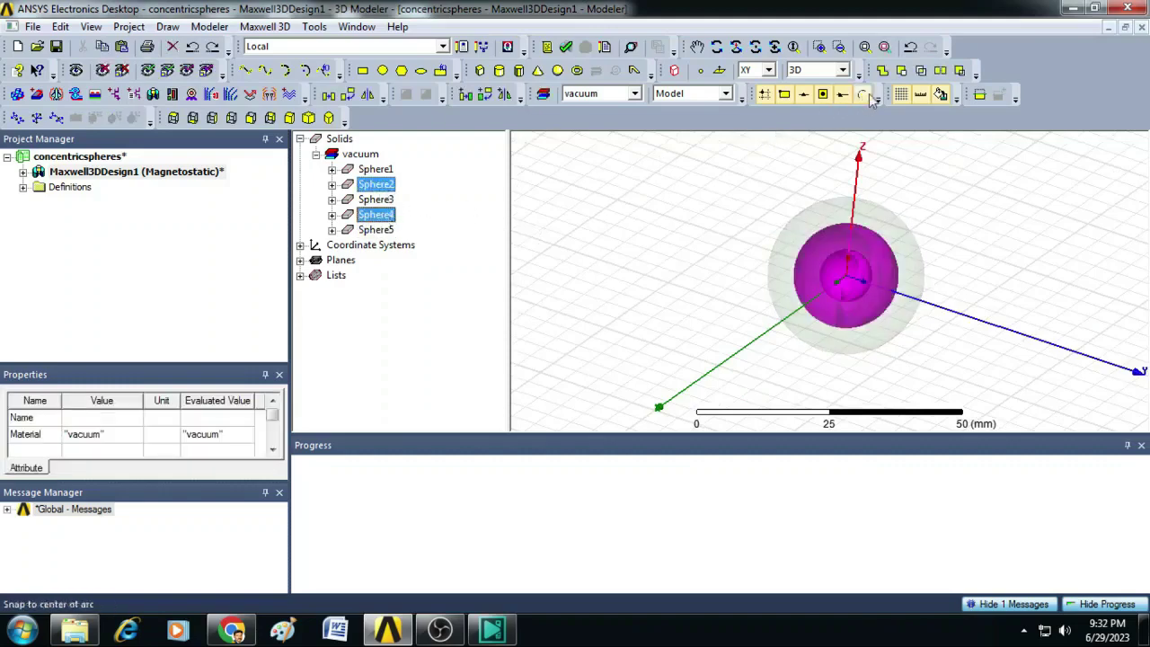
click(902, 70)
click(536, 391)
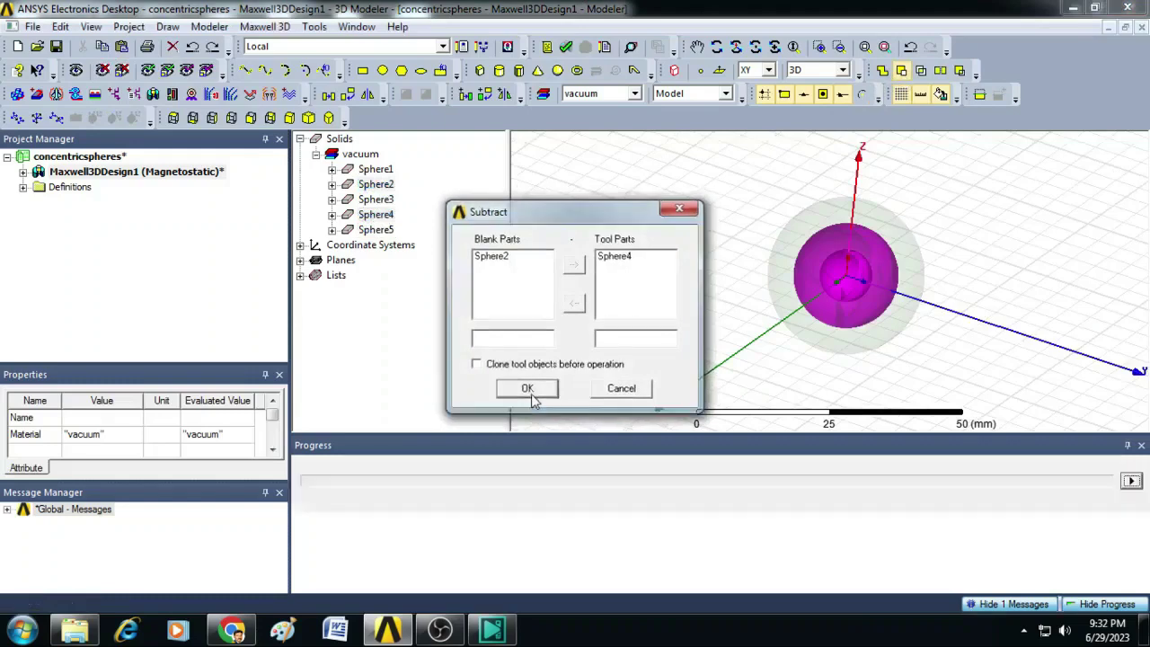
click(385, 201)
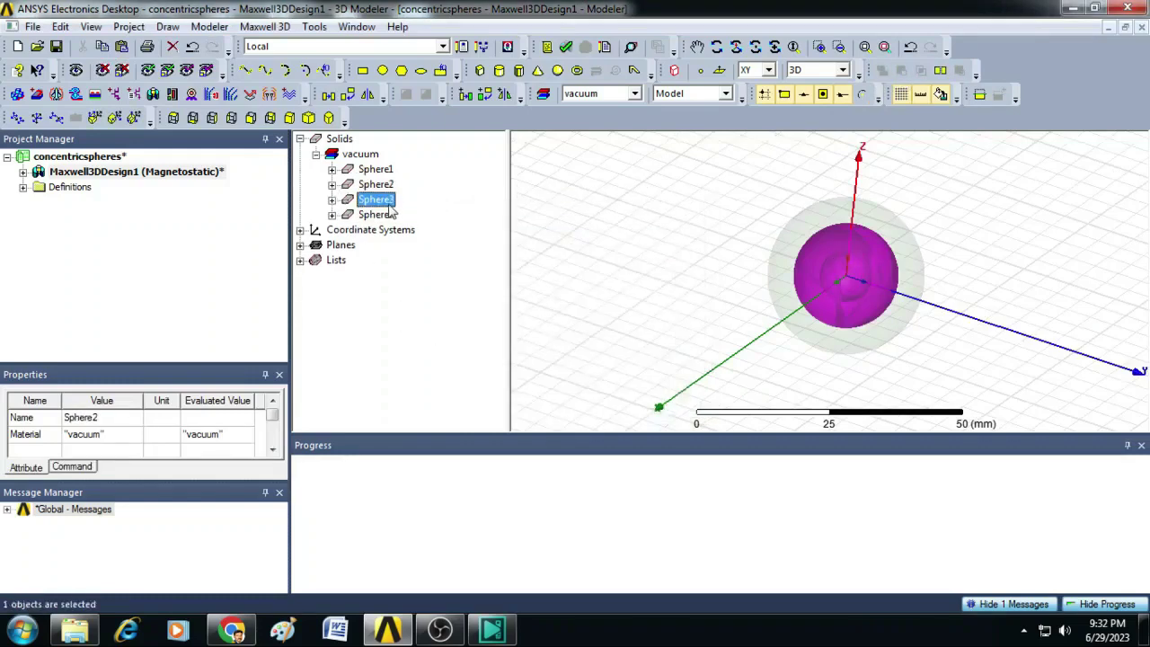
ctrl+click(376, 215)
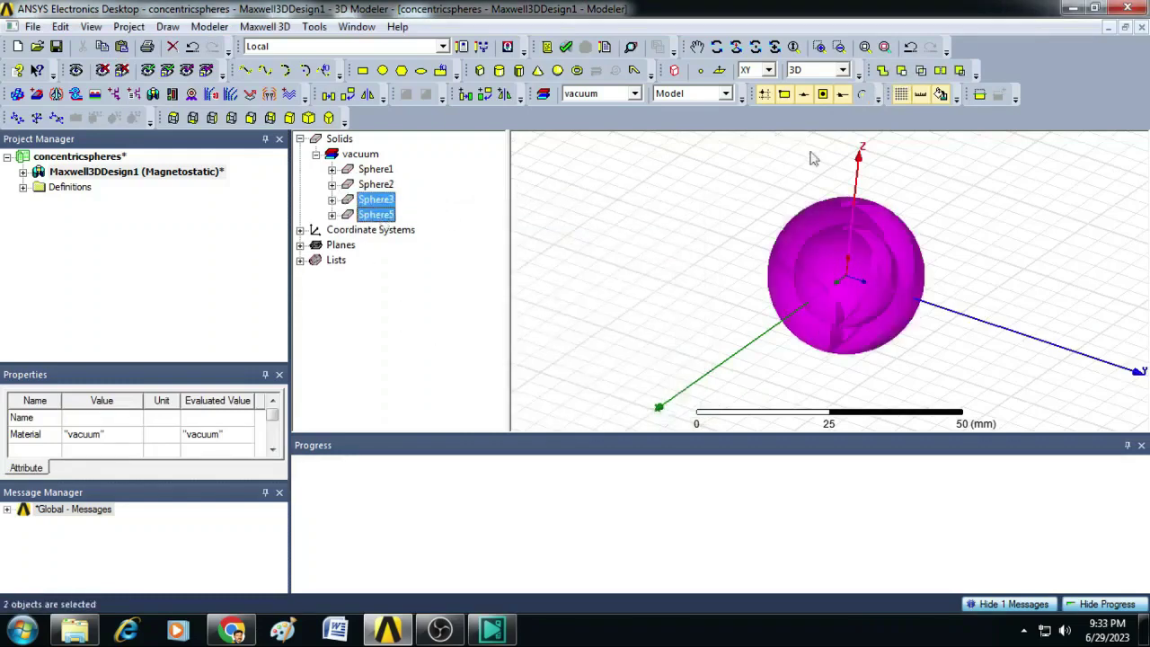
click(901, 70)
click(528, 388)
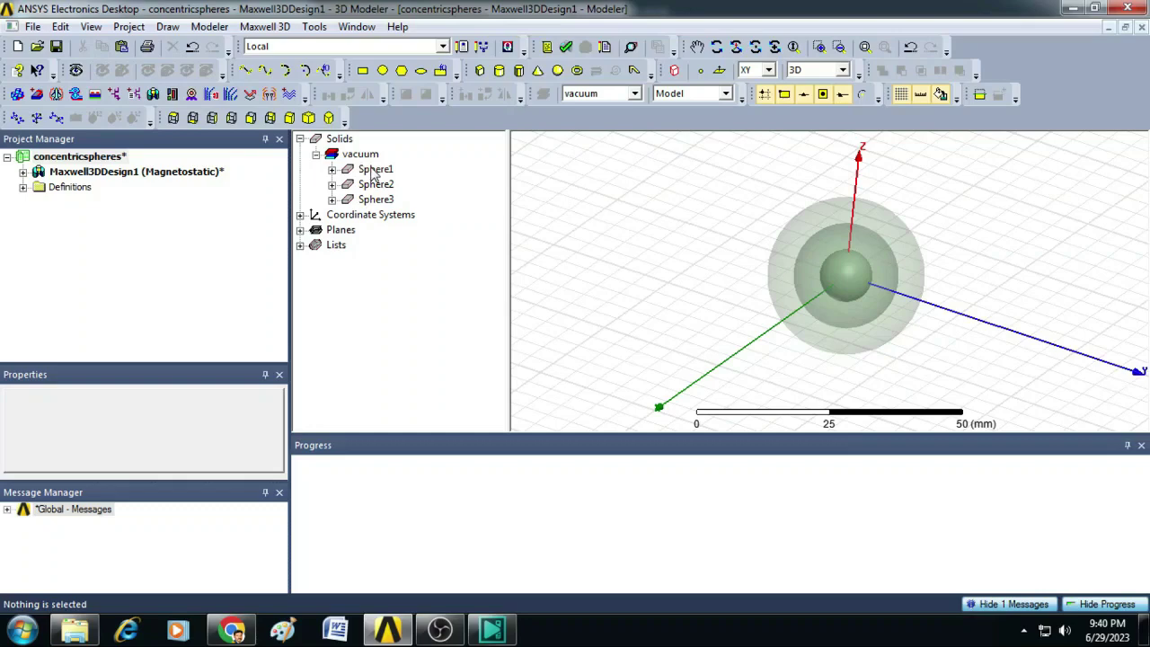
Assign Sphere1 a charge excitation, Charge1, with value 10
click(382, 171)
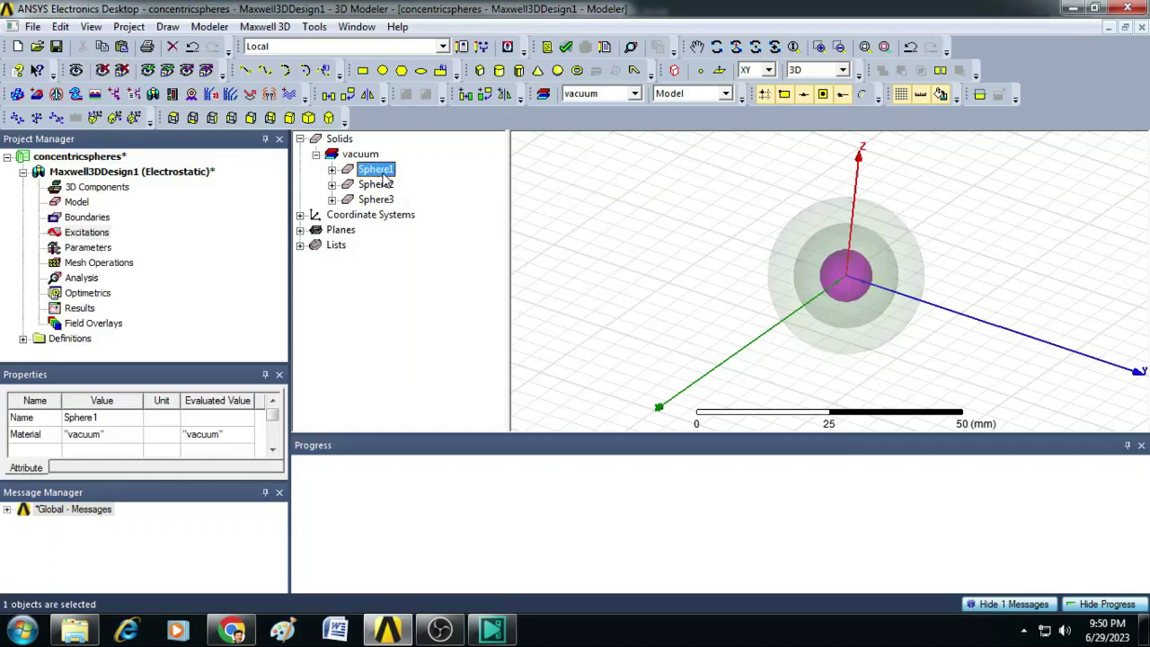
right_click(384, 178)
mouse_move(497, 362)
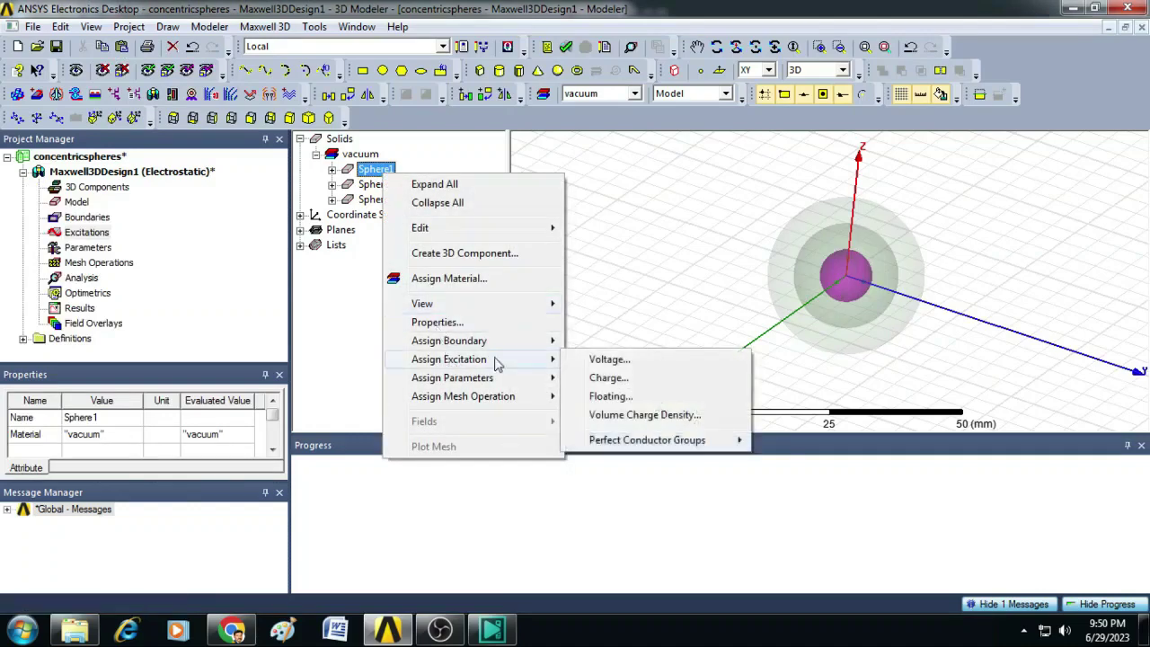
click(616, 384)
key(Tab)
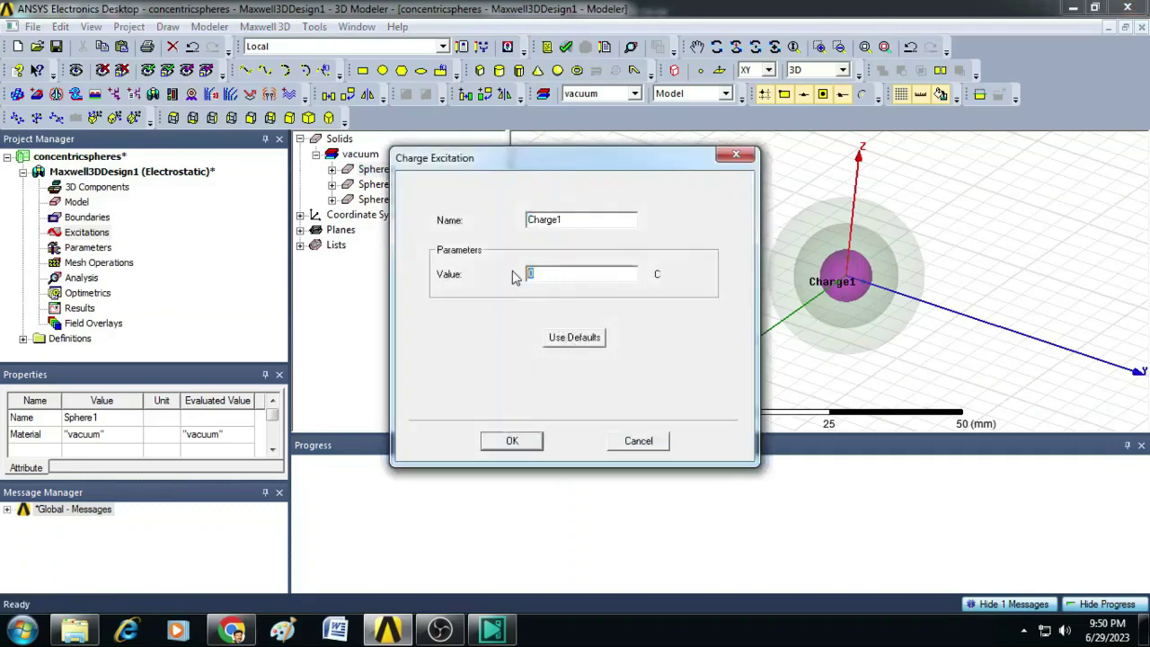
text(10e-9)
click(514, 441)
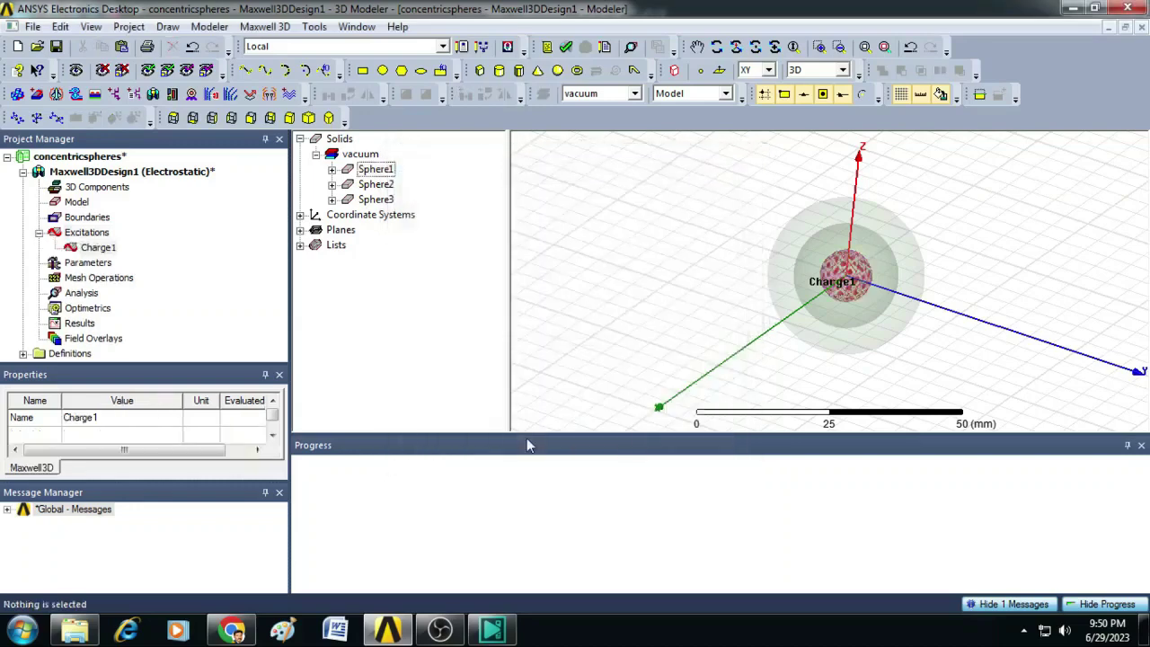
Assign Sphere3 a negative charge excitation, Charge2, of -10e-9 C
click(388, 201)
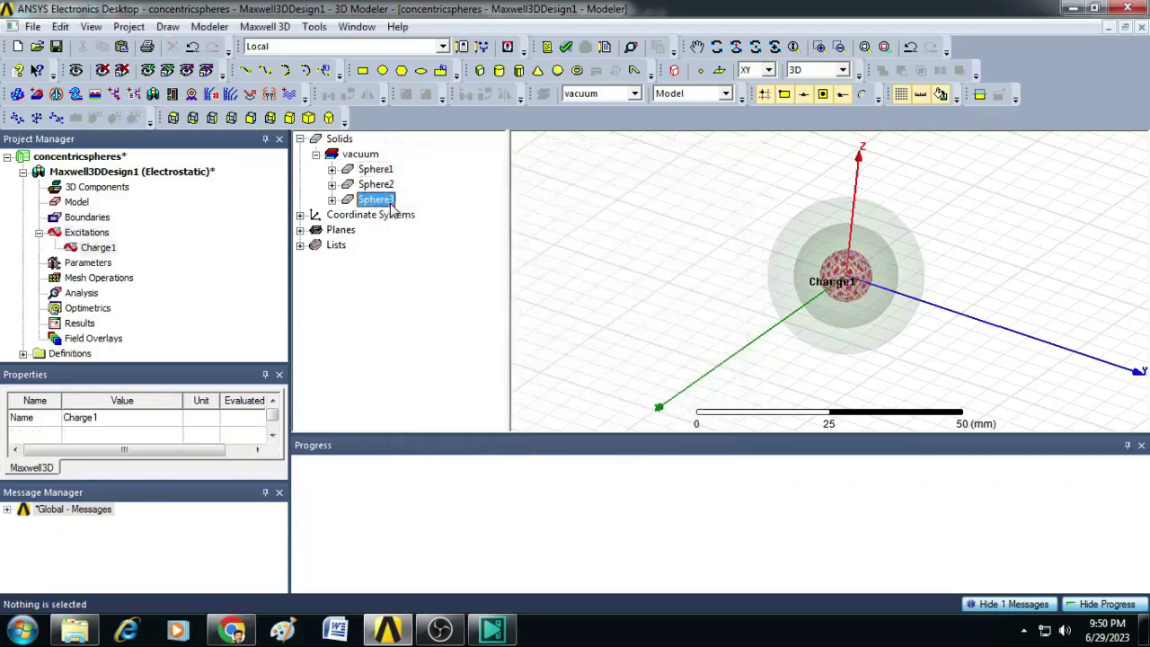
right_click(392, 206)
mouse_move(460, 392)
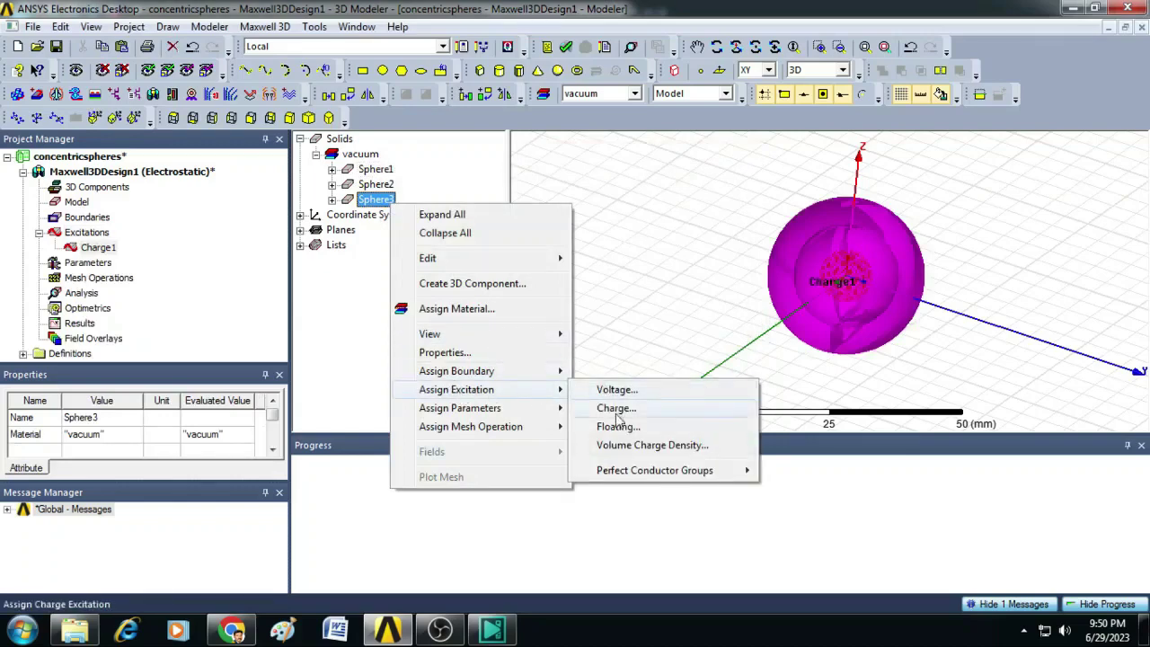
click(616, 410)
click(557, 278)
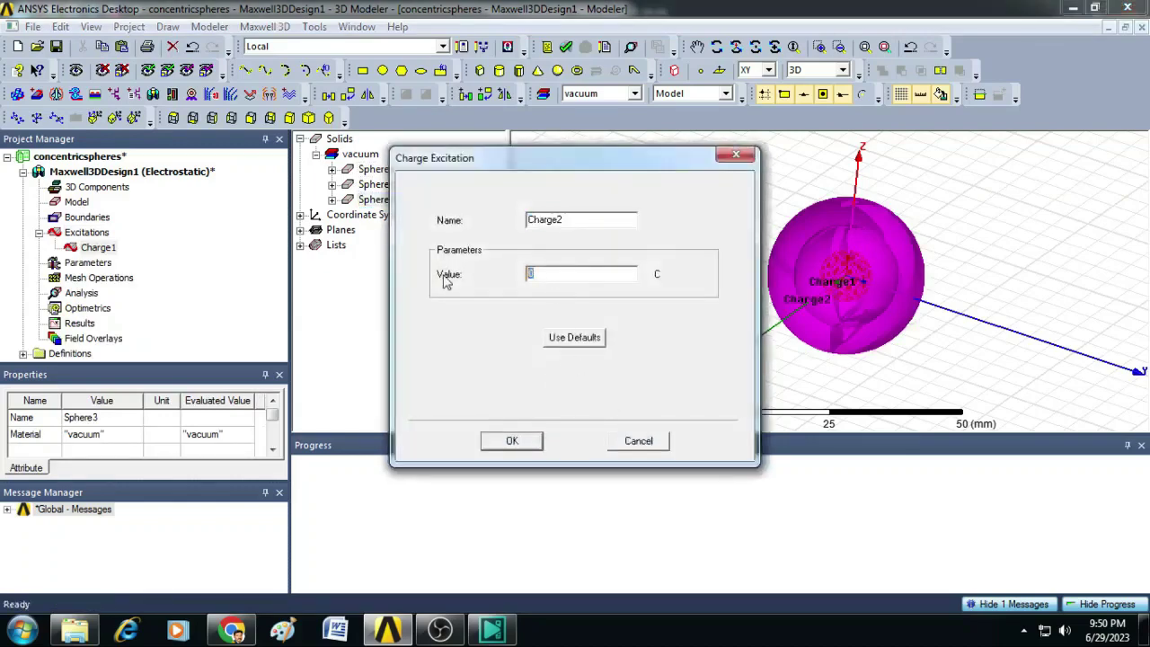
text(-10e-9)
click(512, 440)
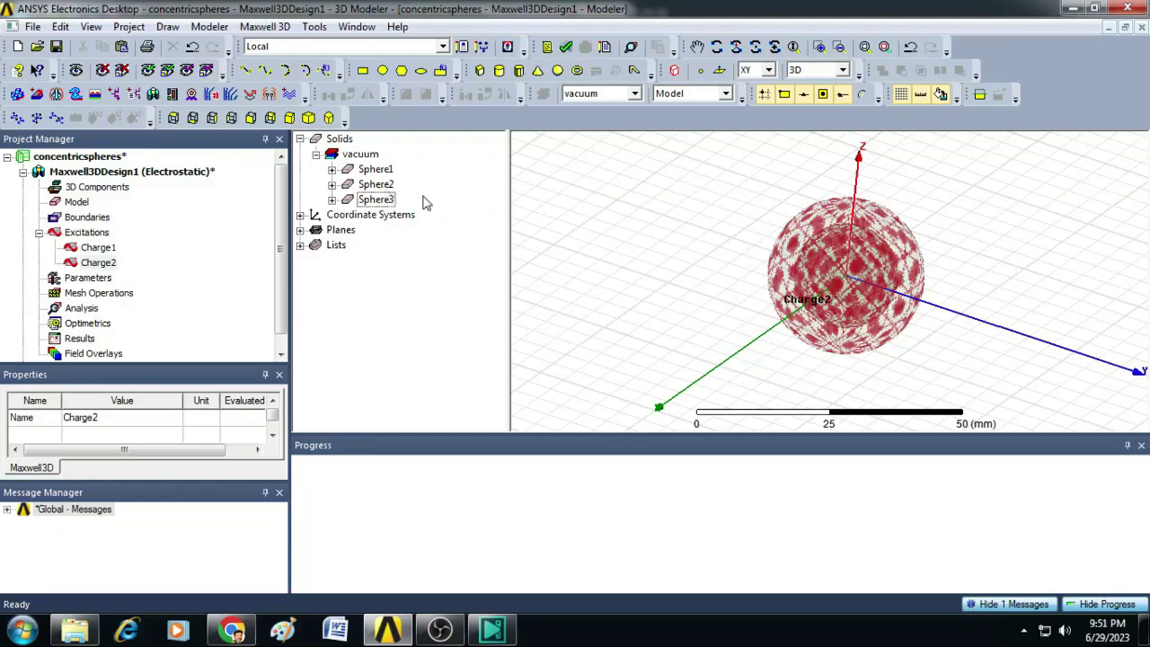
Create a Region around the spheres with an Absolute Offset padding of 5 mm
click(423, 201)
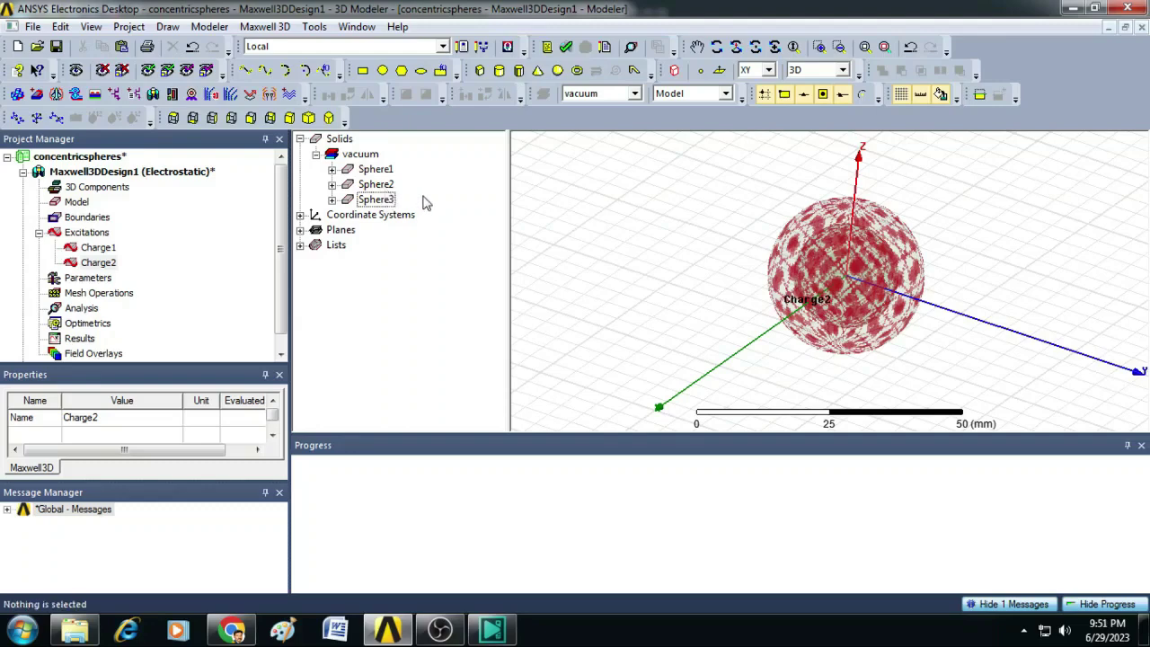
click(167, 26)
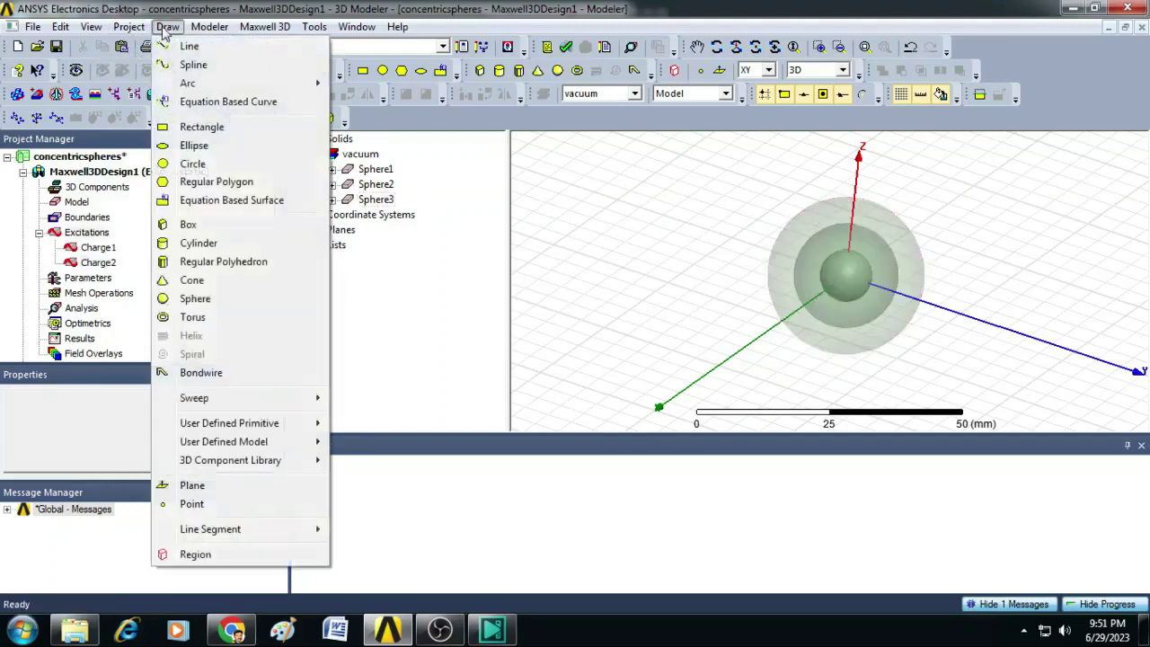
click(193, 553)
click(524, 283)
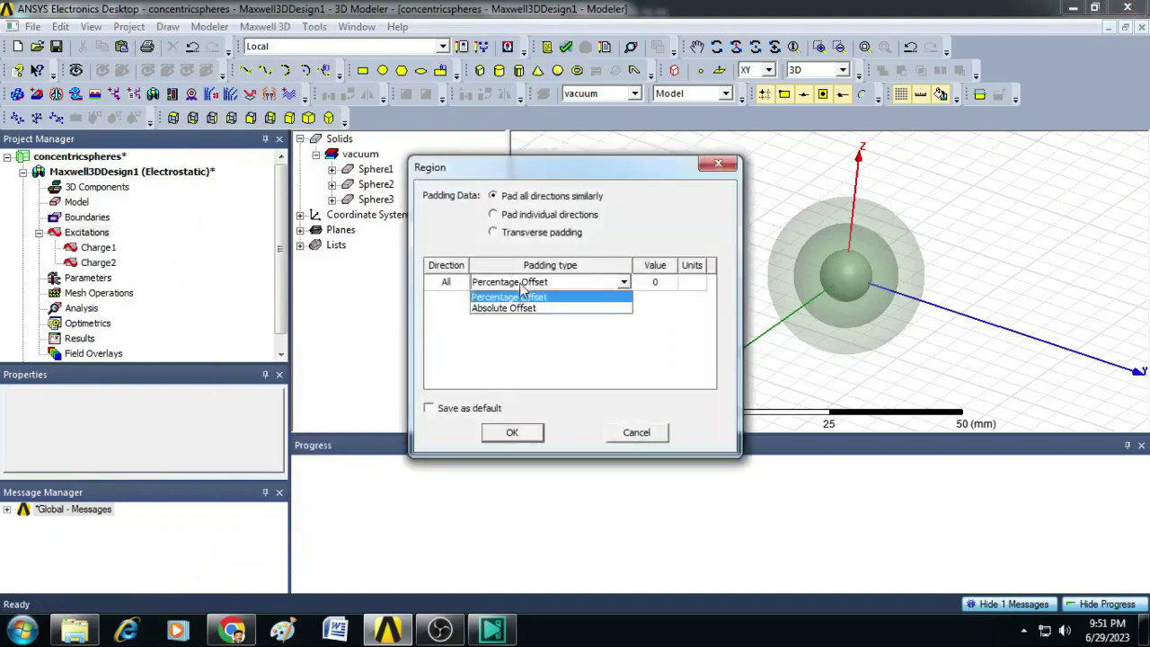
click(521, 307)
click(654, 284)
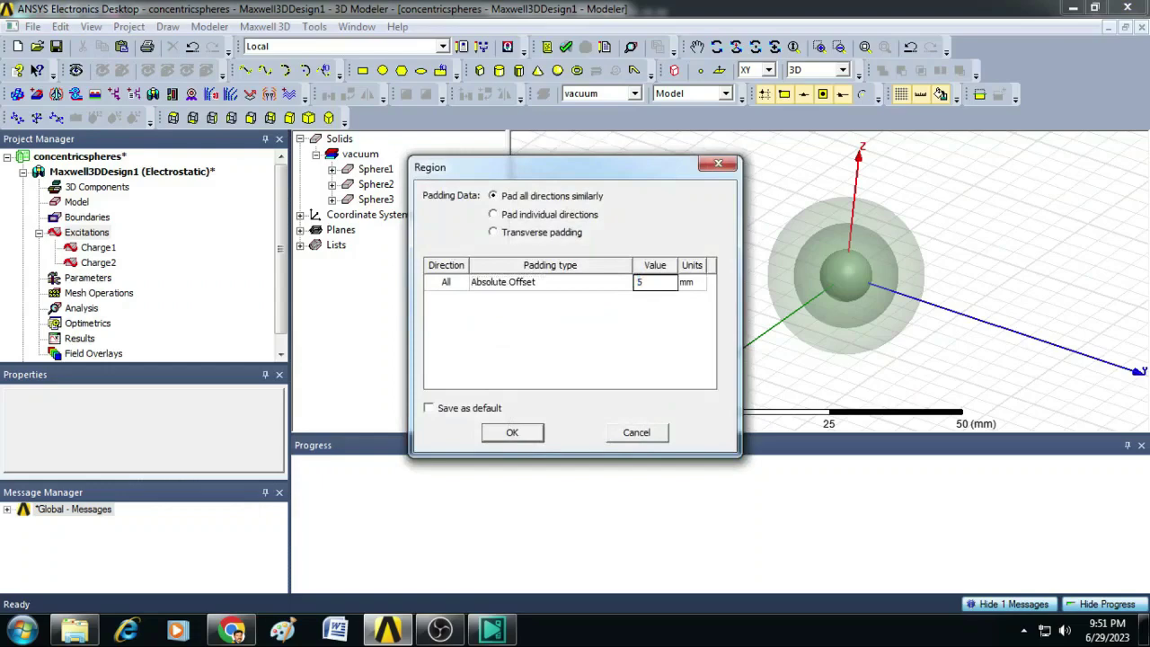
click(512, 432)
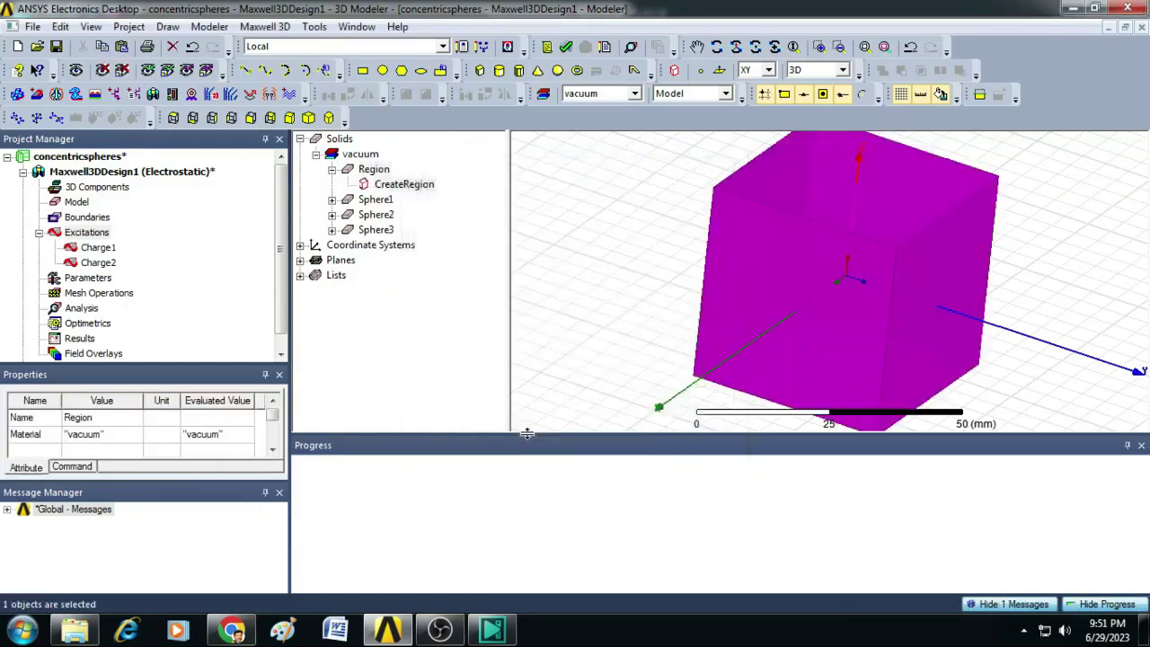
Assign the Region a 0 mV voltage excitation, Voltage1
click(1061, 198)
right_click(374, 170)
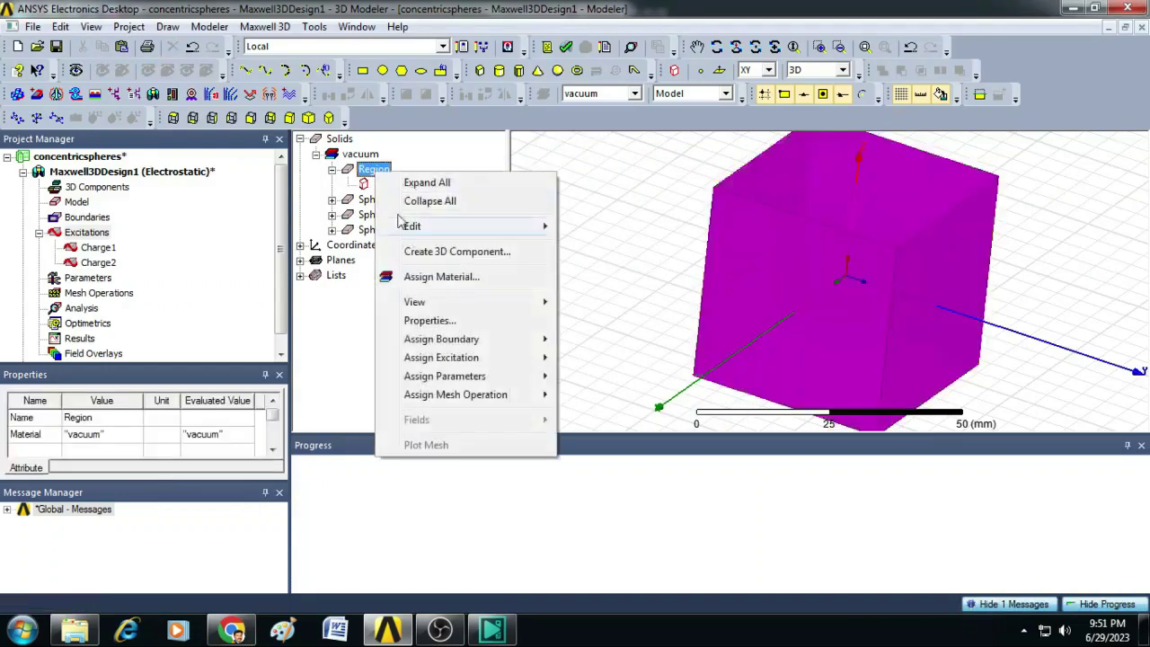
mouse_move(454, 357)
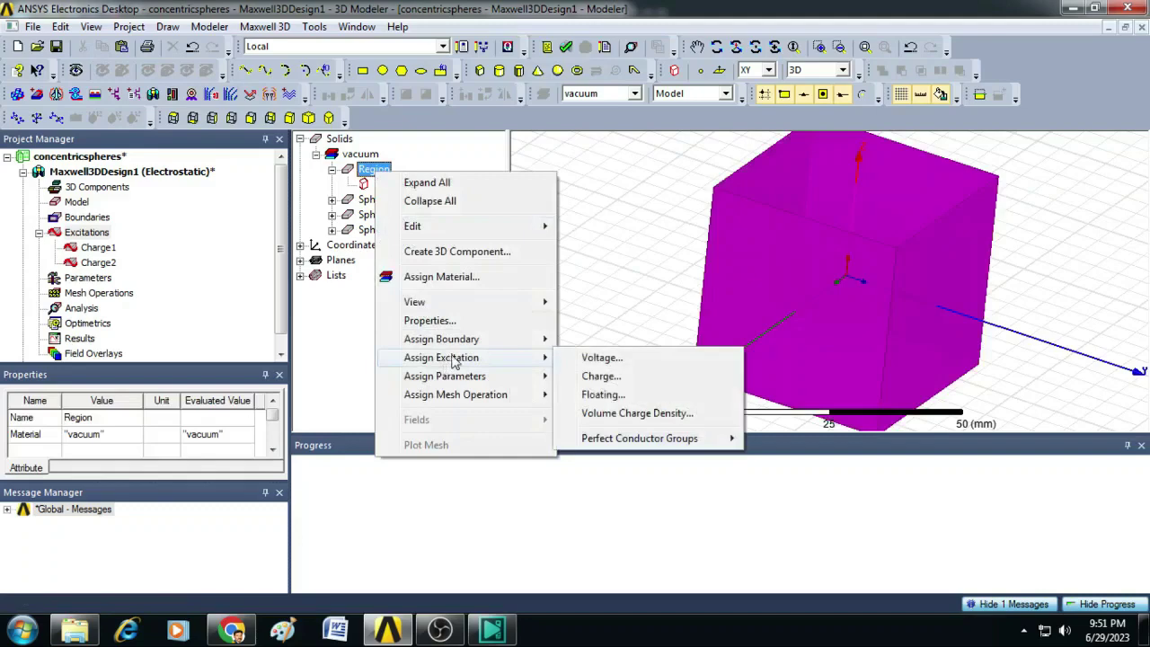
click(616, 358)
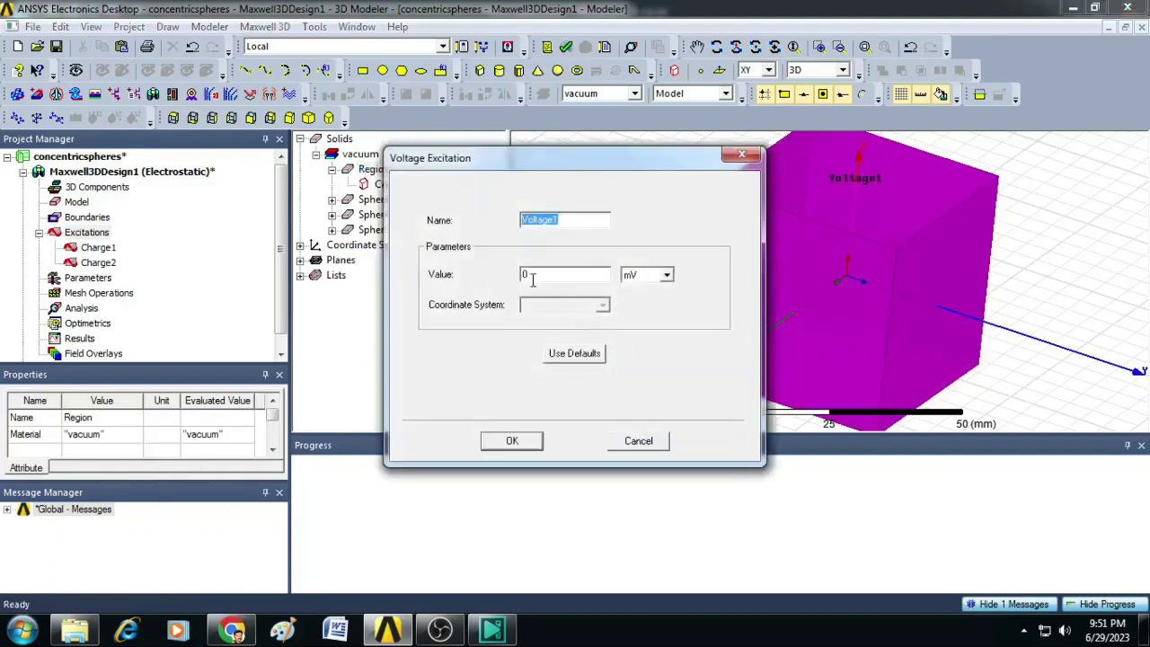
click(511, 441)
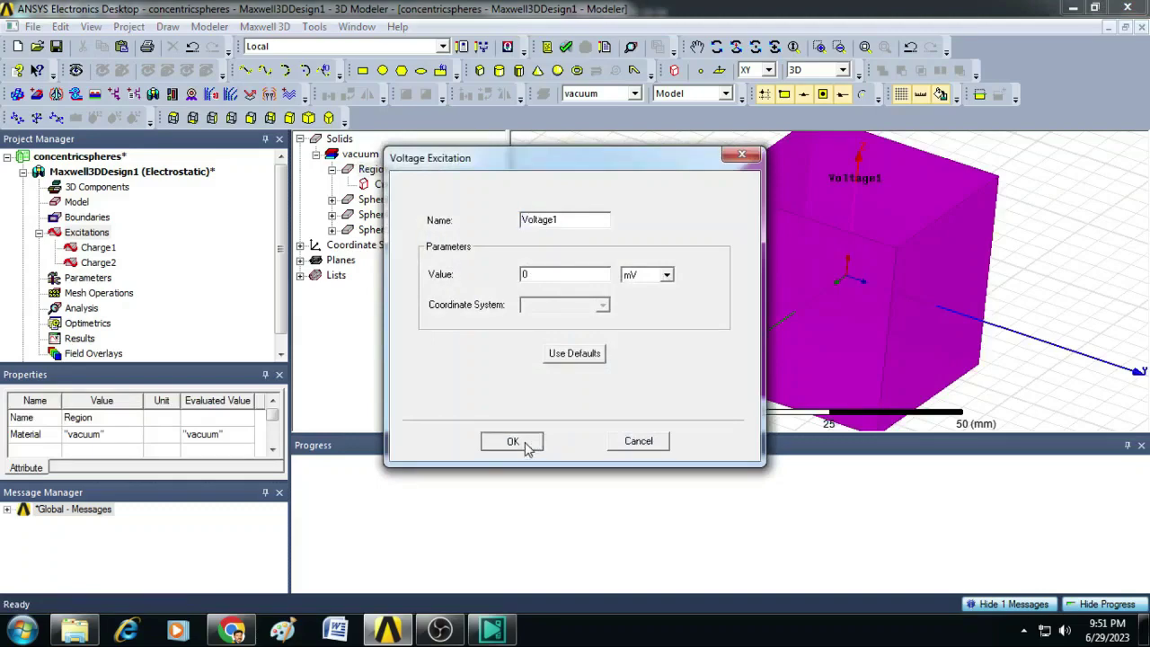
click(617, 276)
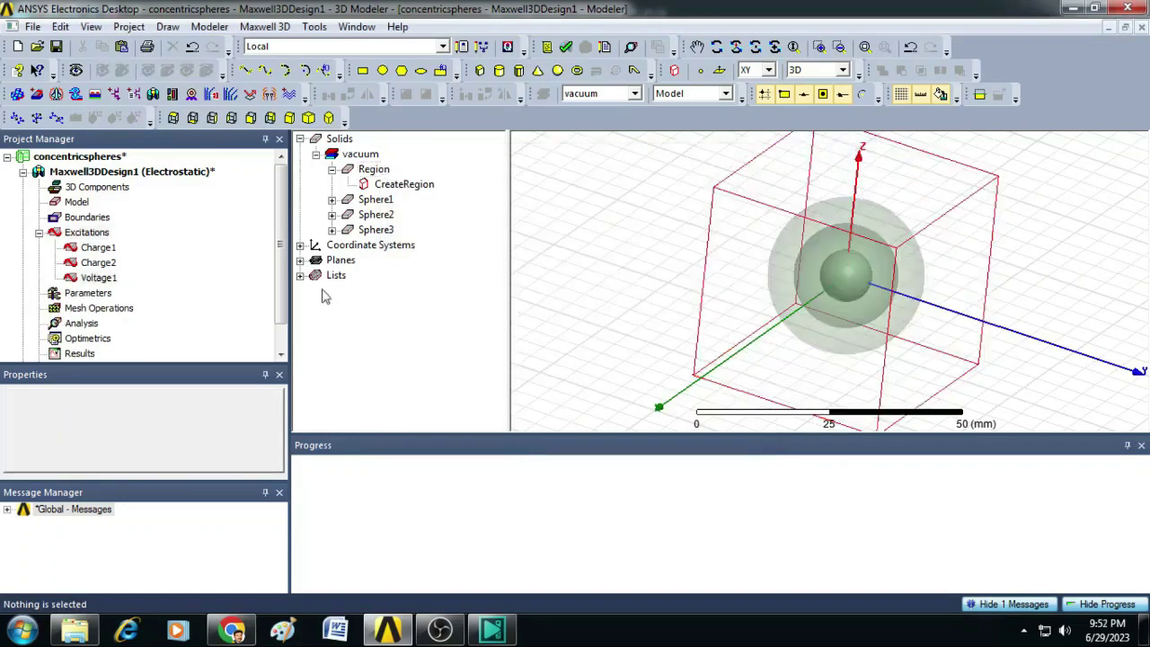
Review Charge1 and Voltage1, then measure 25 mm from the origin to the face along Y
click(106, 253)
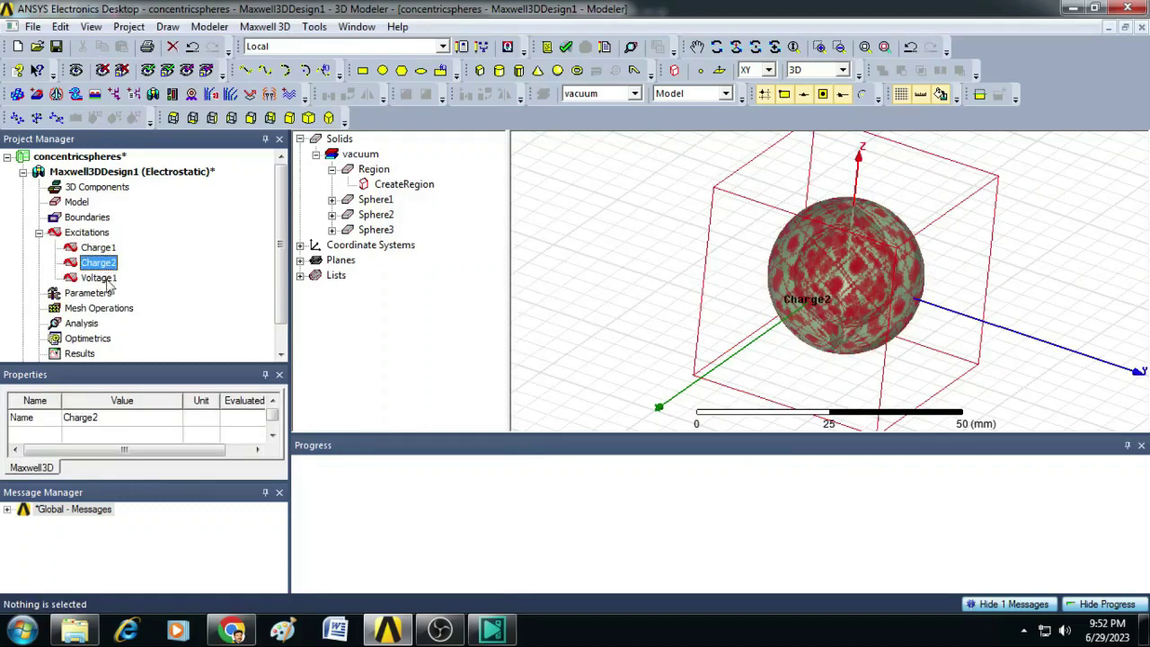
click(106, 280)
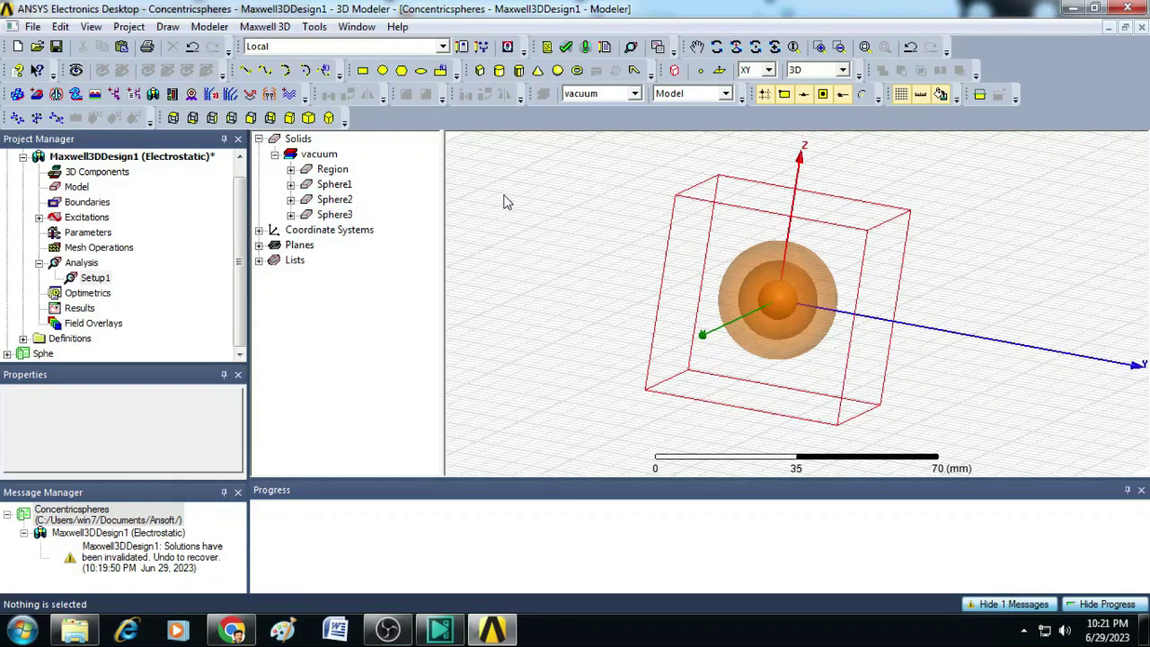
click(260, 72)
click(778, 302)
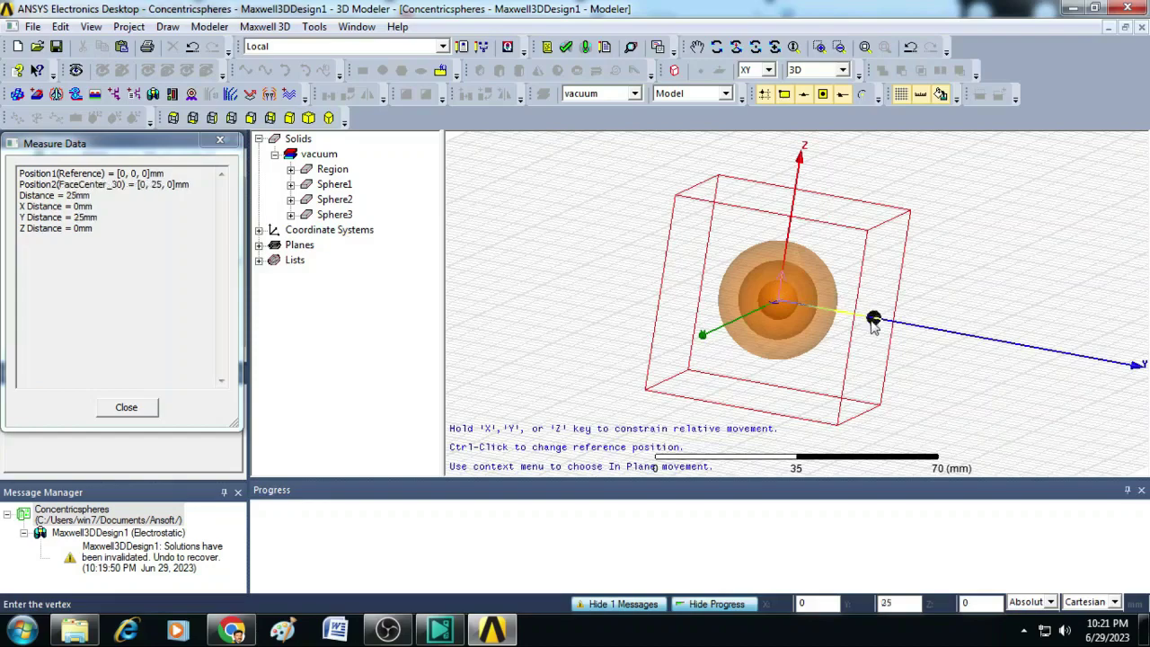
ctrl+click(872, 321)
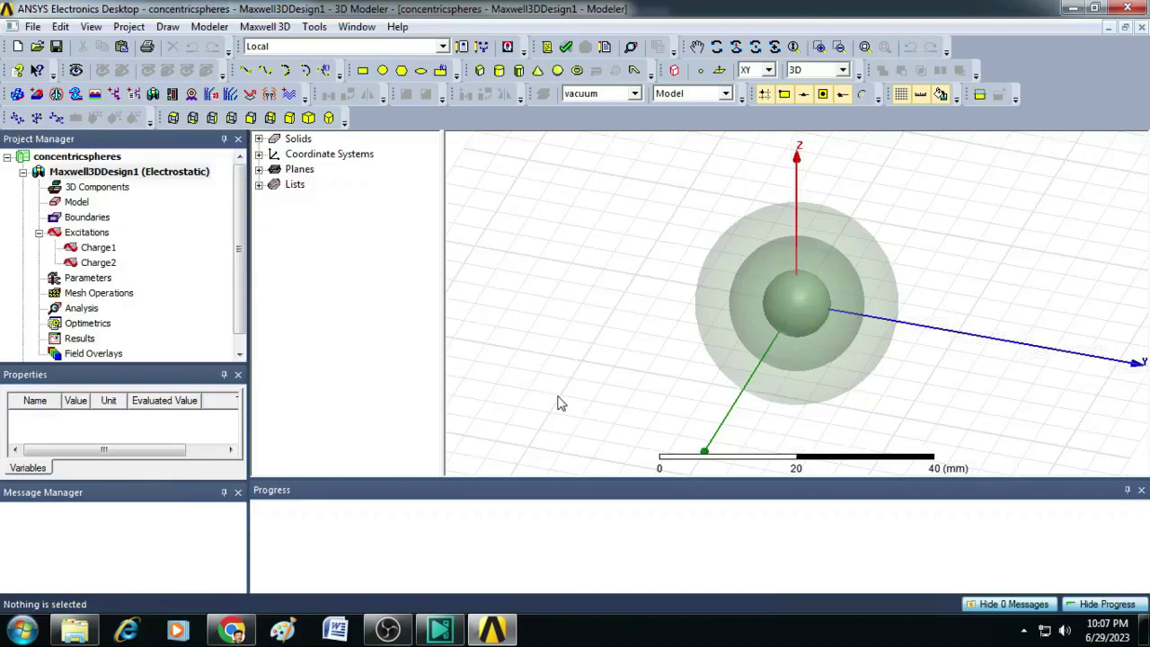
Add Setup1 with 10 maximum passes and a 1 percent error target
click(83, 309)
right_click(92, 313)
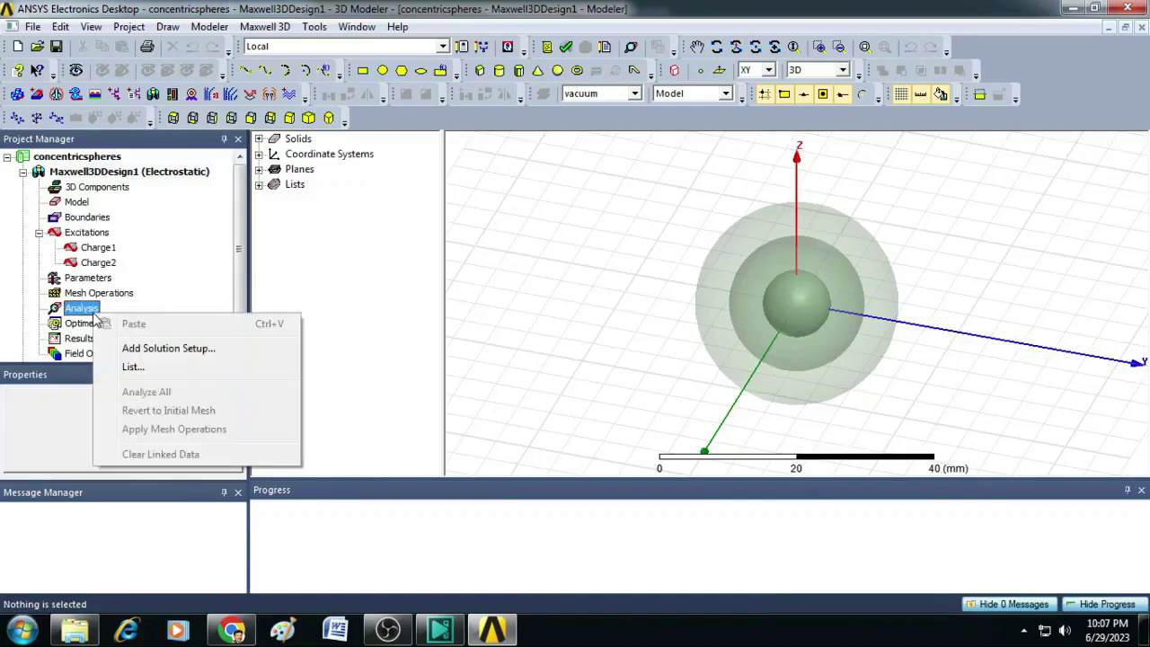
click(151, 350)
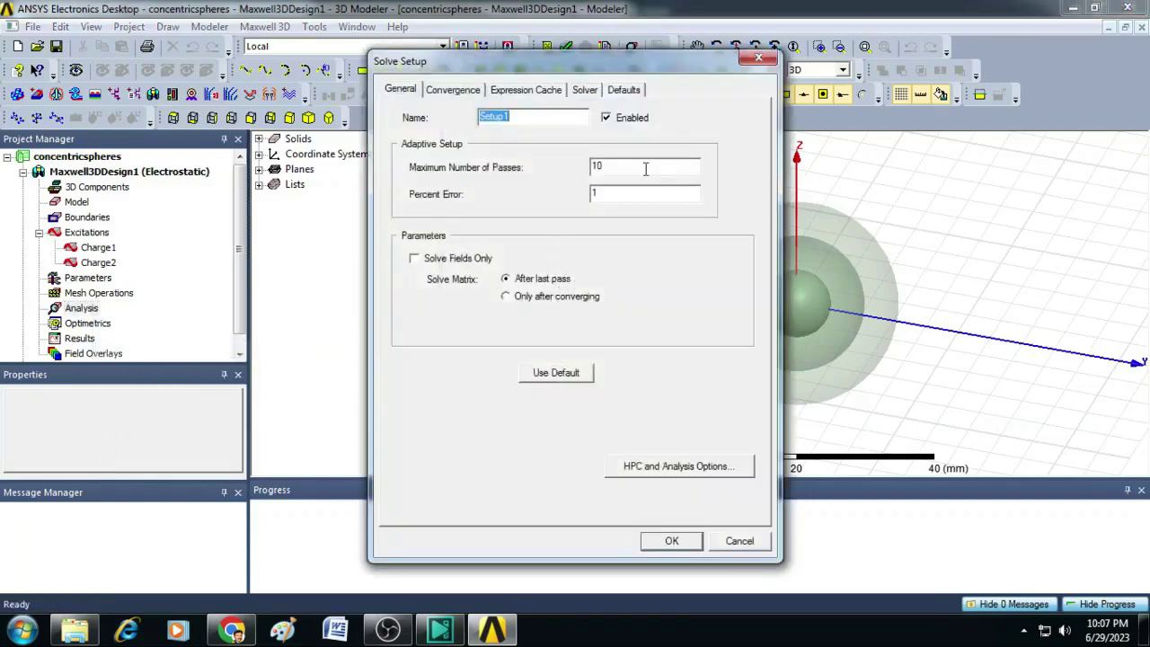
click(607, 194)
click(668, 541)
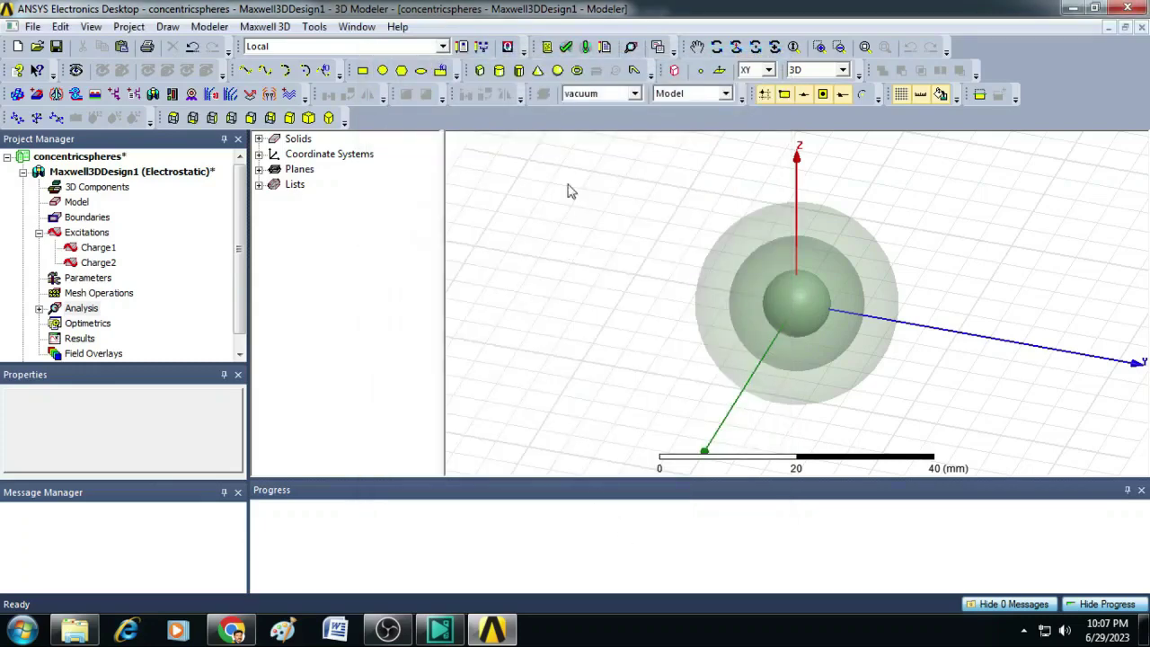
Validate the design, dismiss the validation check, and run Analyze All
click(566, 48)
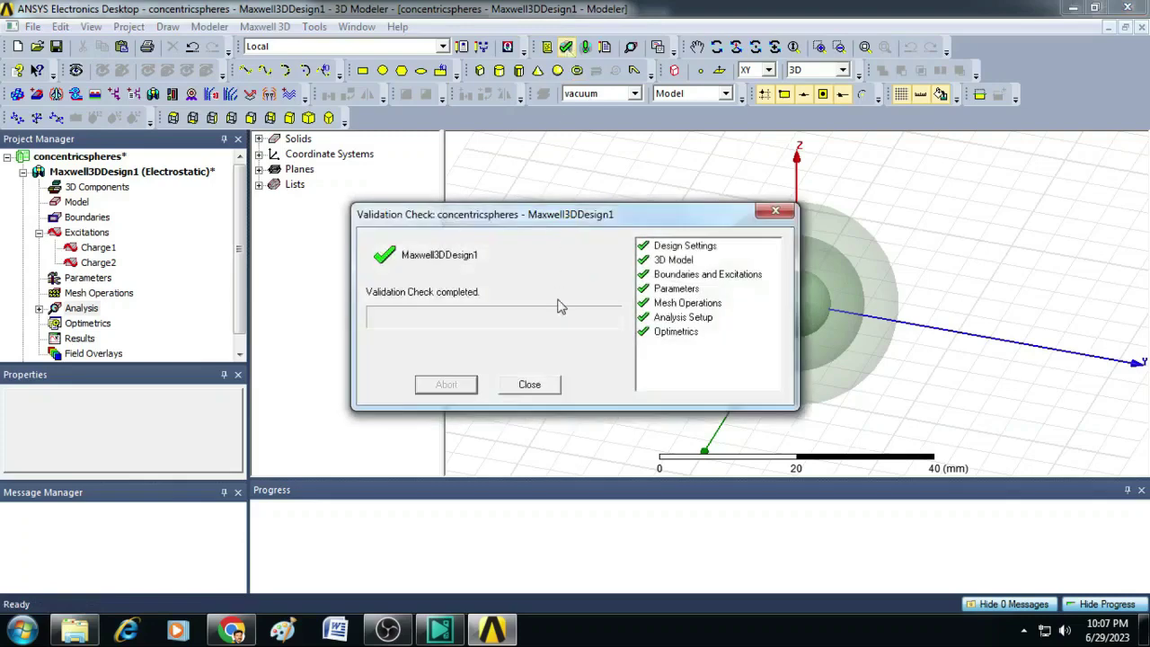
click(529, 385)
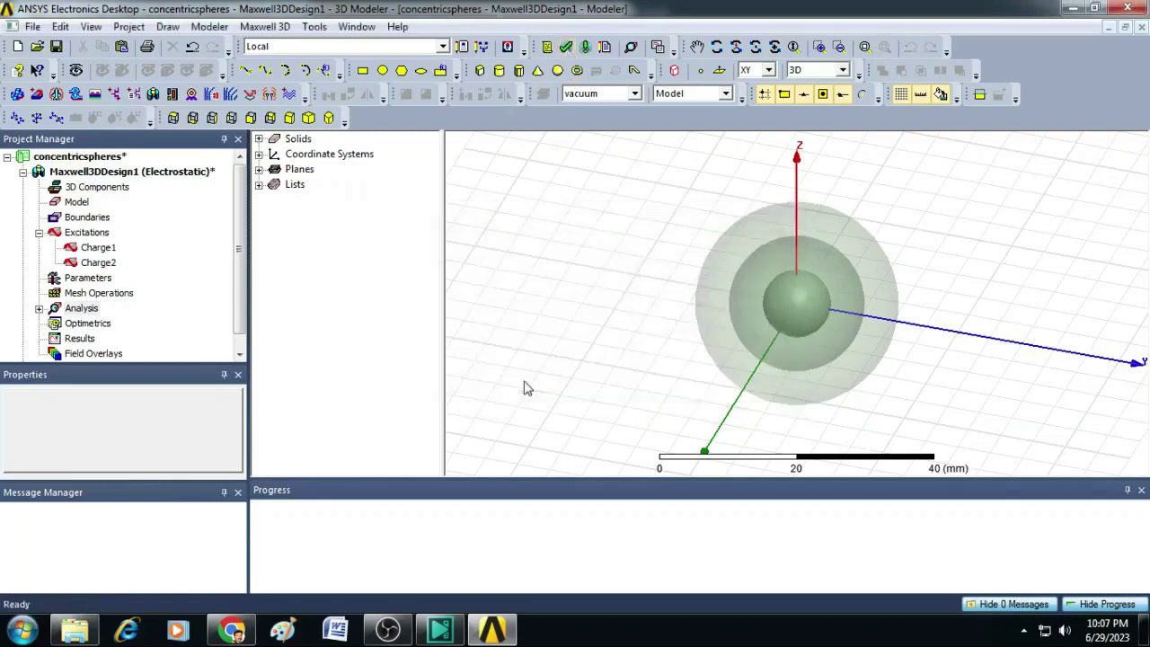
click(586, 48)
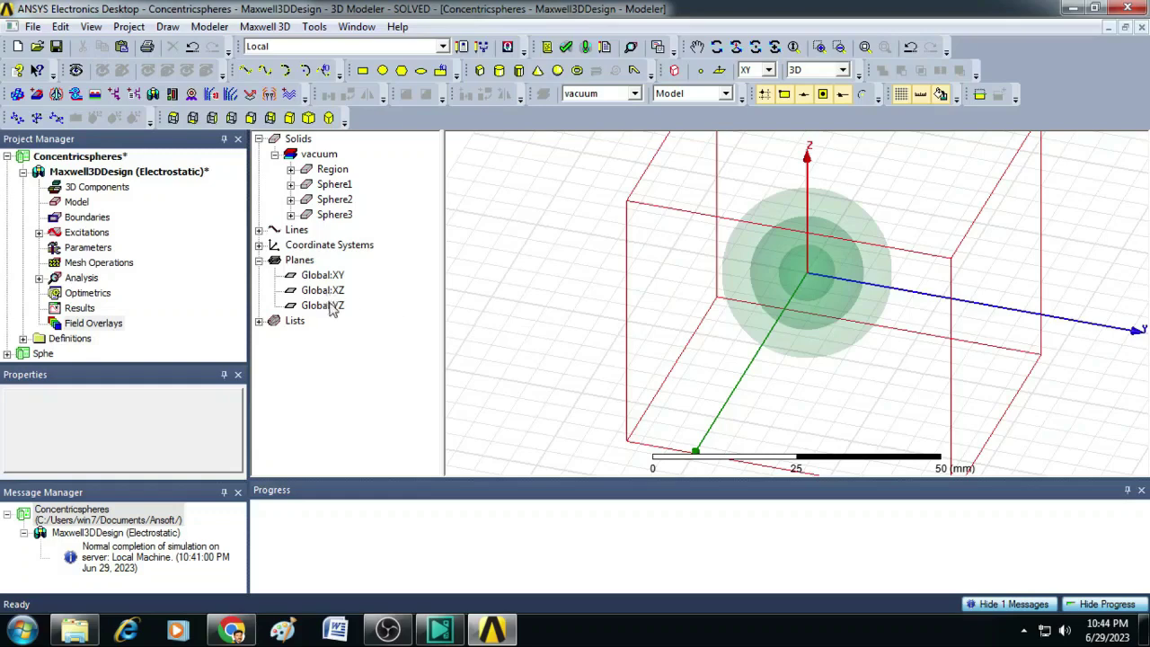
Plot E_Vector on the Global:YZ plane, giving a field plot scaled 0 to 4.0550E+06 V/m
click(323, 306)
right_click(555, 307)
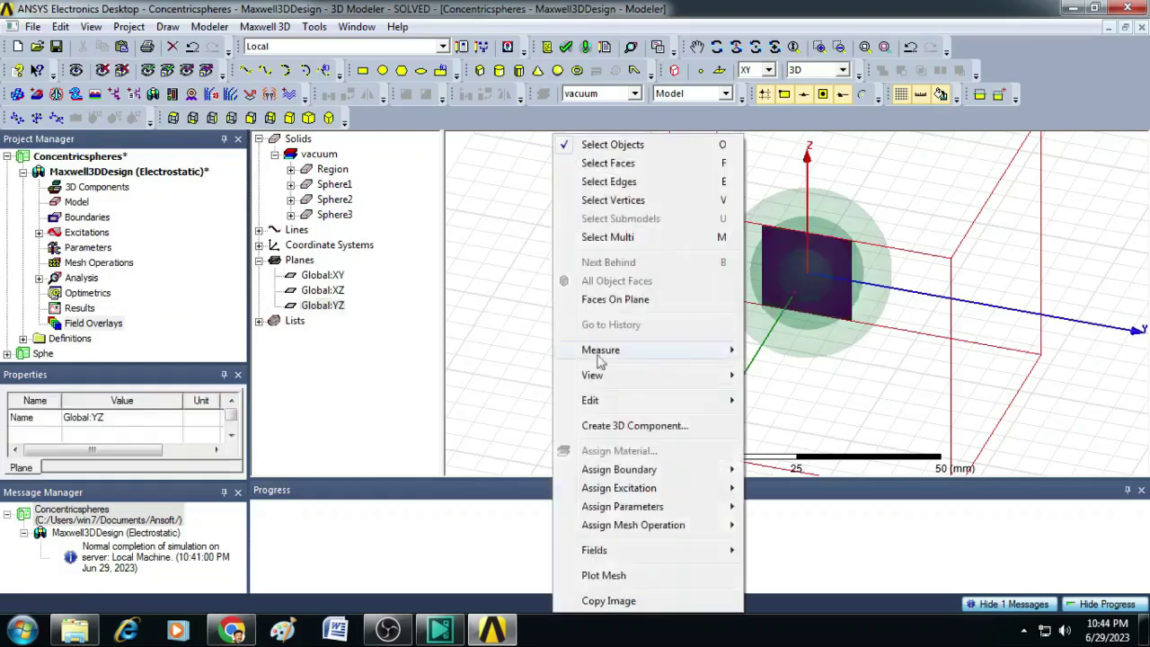
mouse_move(624, 558)
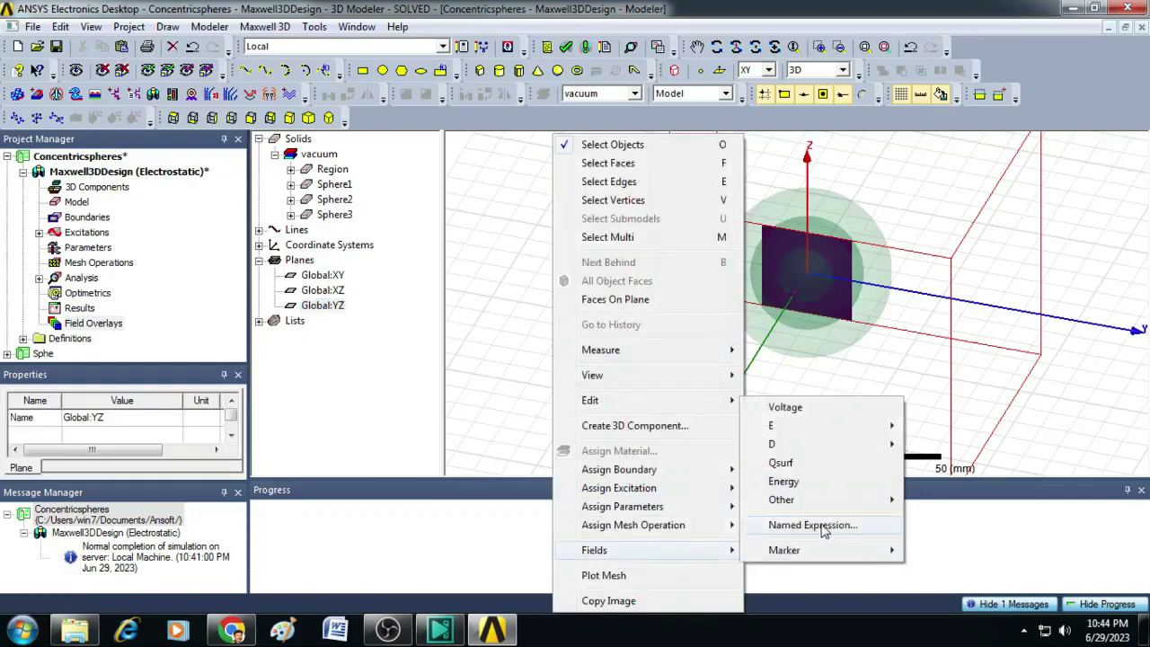
mouse_move(809, 425)
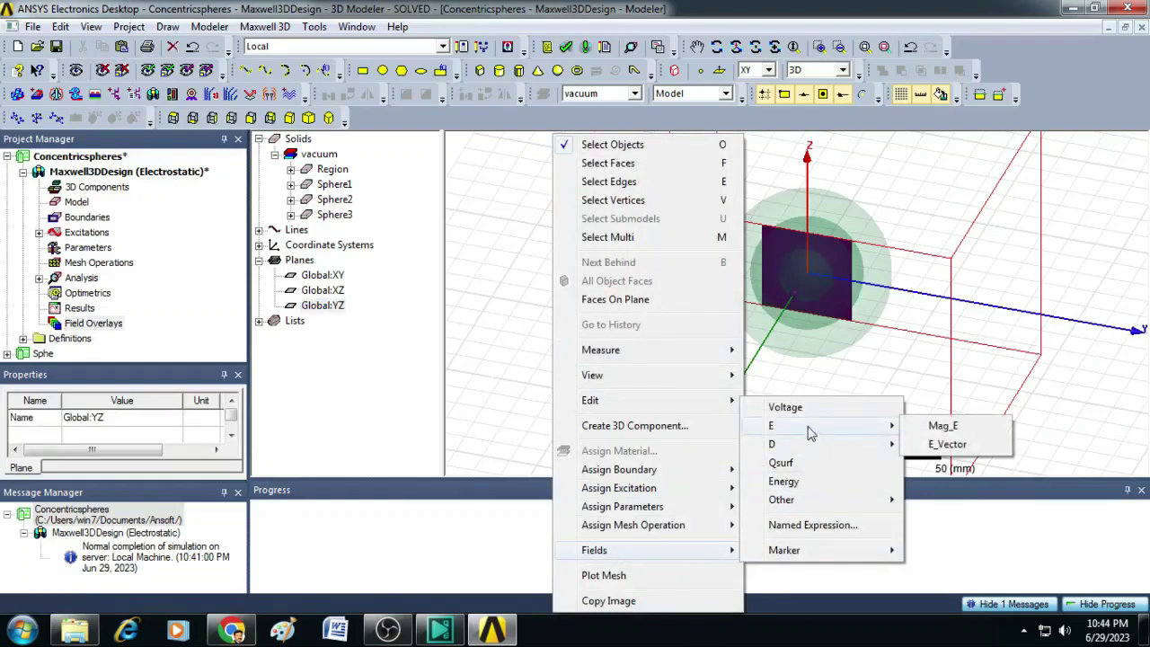
click(945, 445)
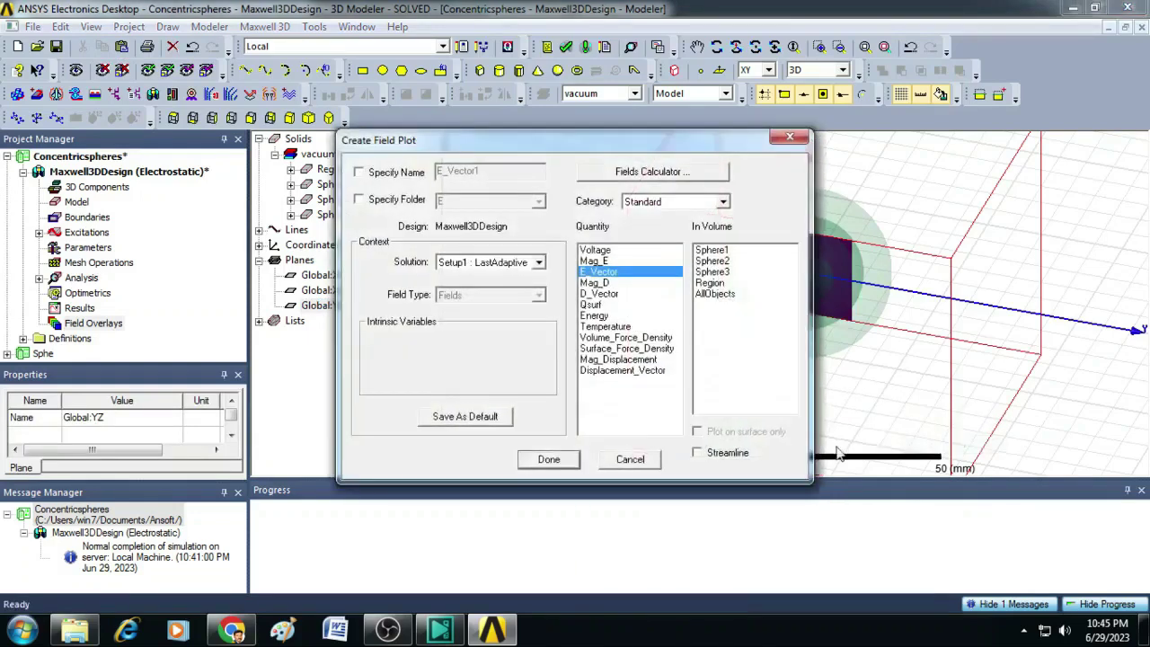
click(569, 463)
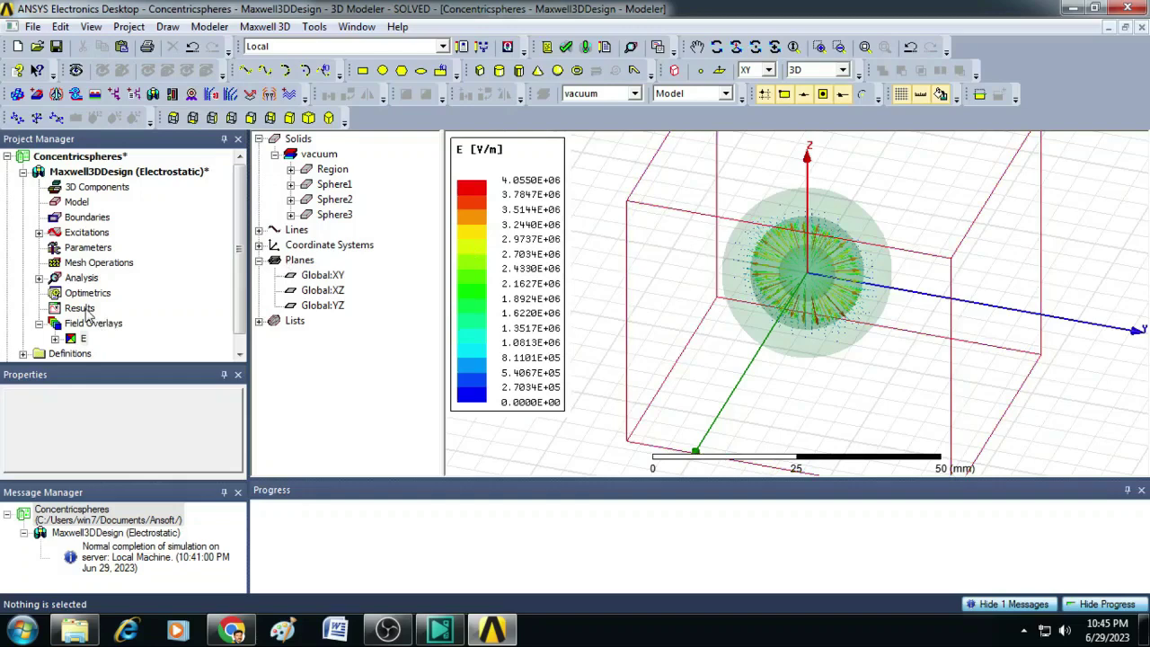
Create a rectangular fields report plotting Voltage and Mag_E along Polyline1
right_click(79, 309)
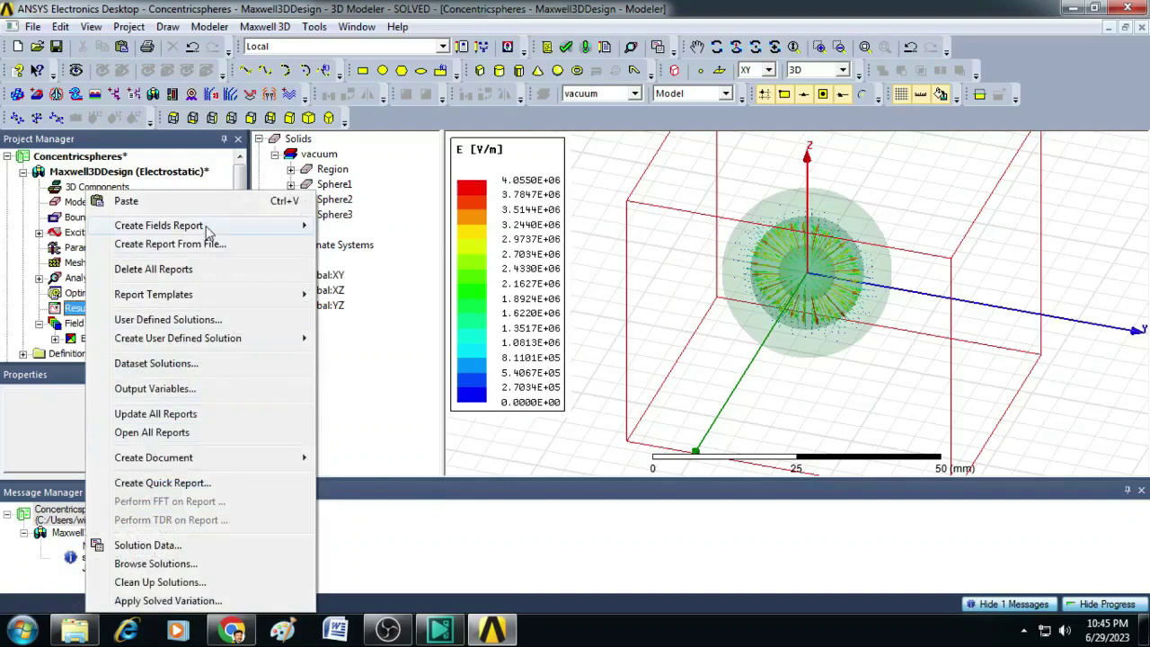
mouse_move(197, 227)
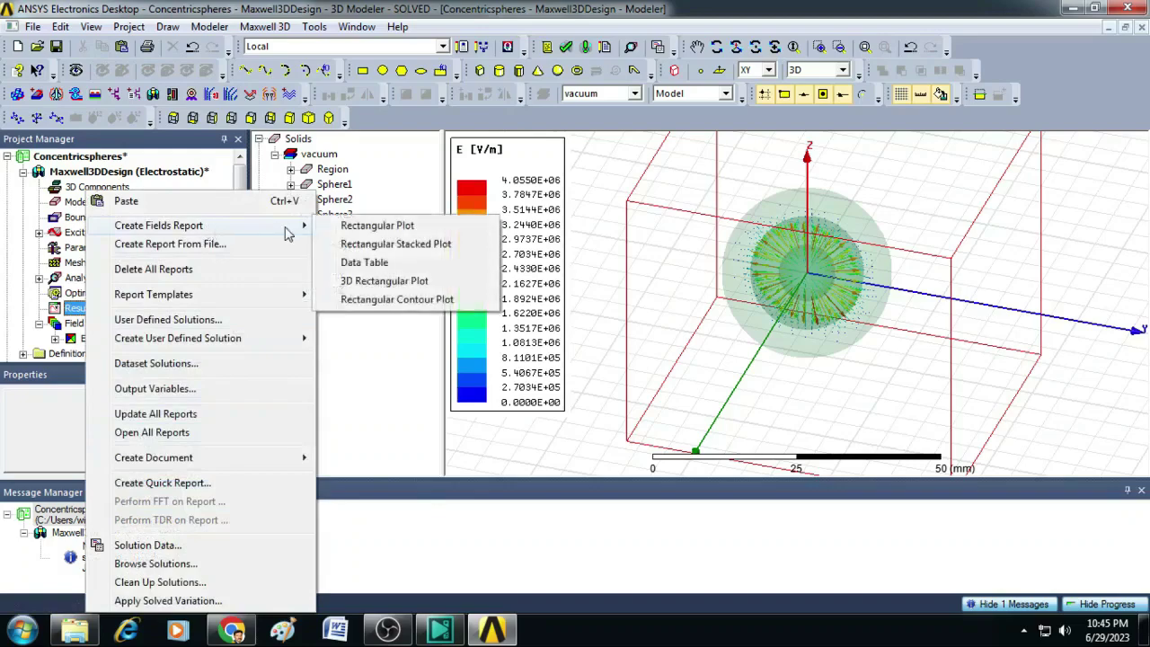
click(409, 228)
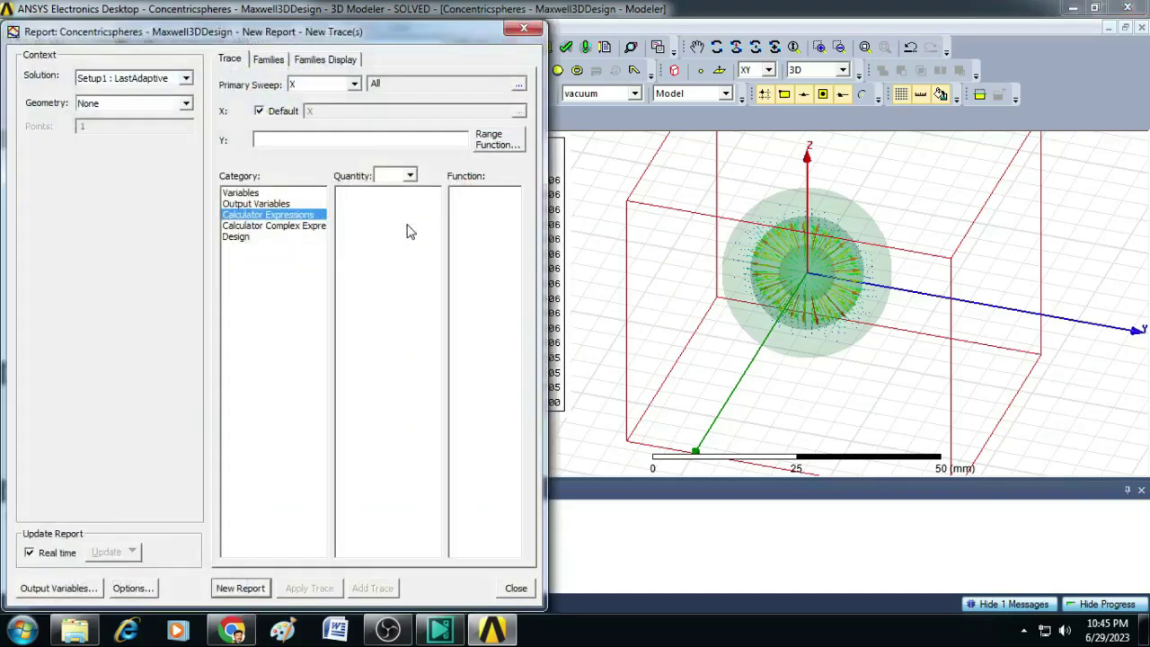
click(173, 106)
click(155, 127)
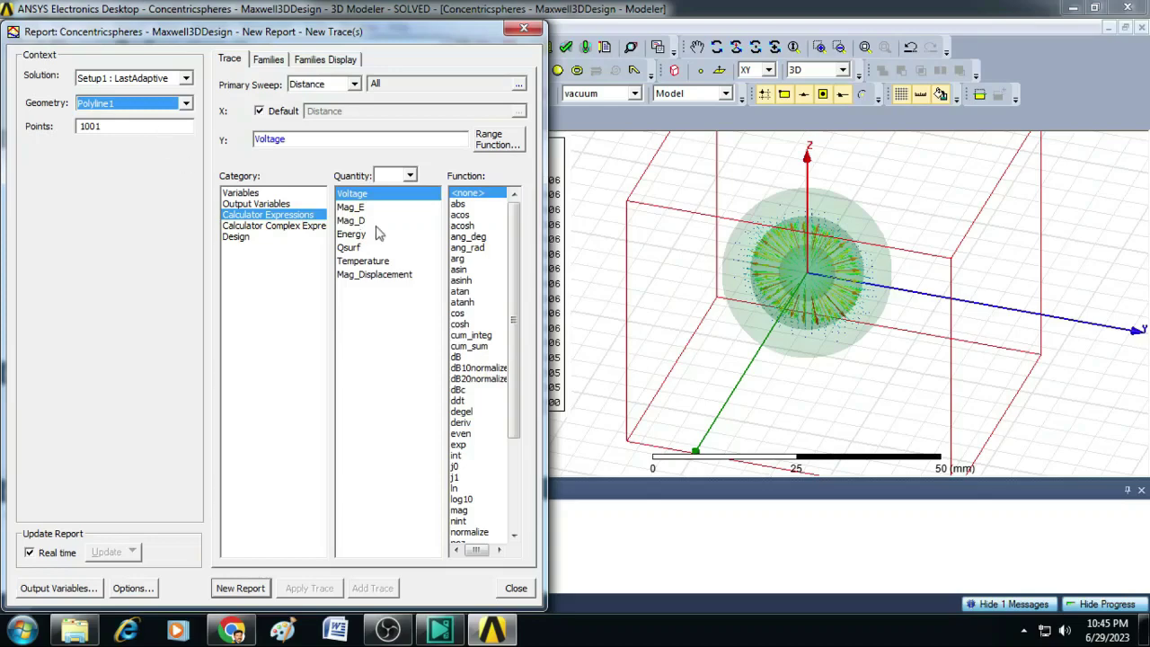
click(359, 206)
ctrl+click(359, 196)
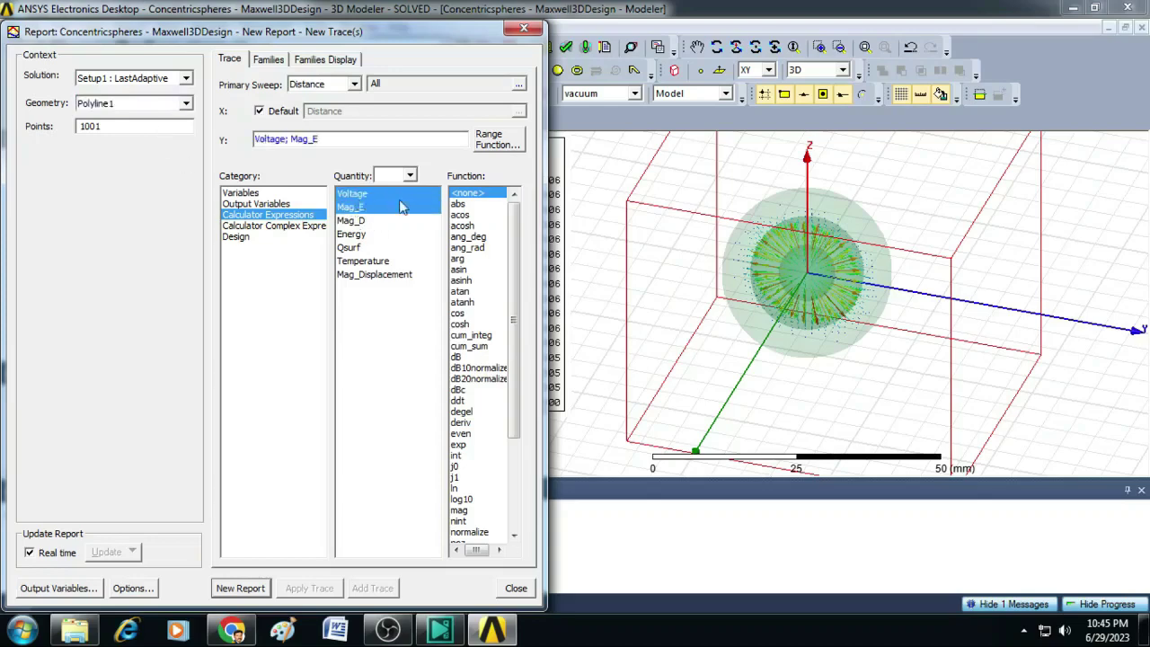
click(240, 588)
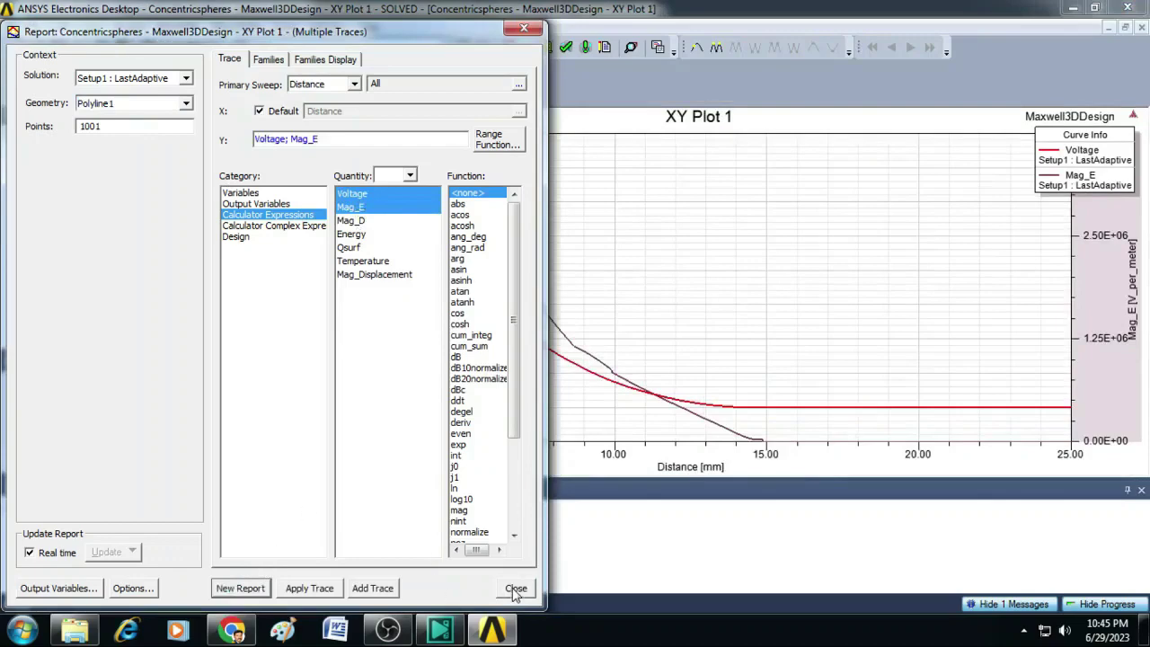
click(515, 589)
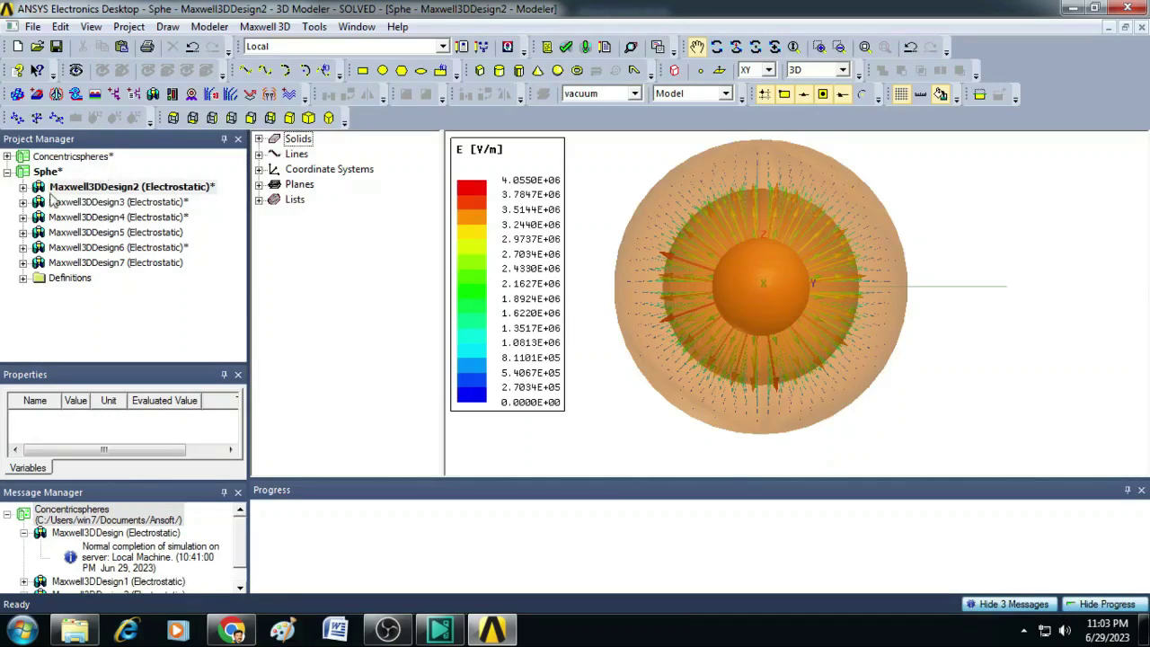
Open Maxwell3DDesign2's Q1=10nc and Q2=-10nc plot and display its E-field overlay
click(23, 187)
scroll(131, 279, down, 1)
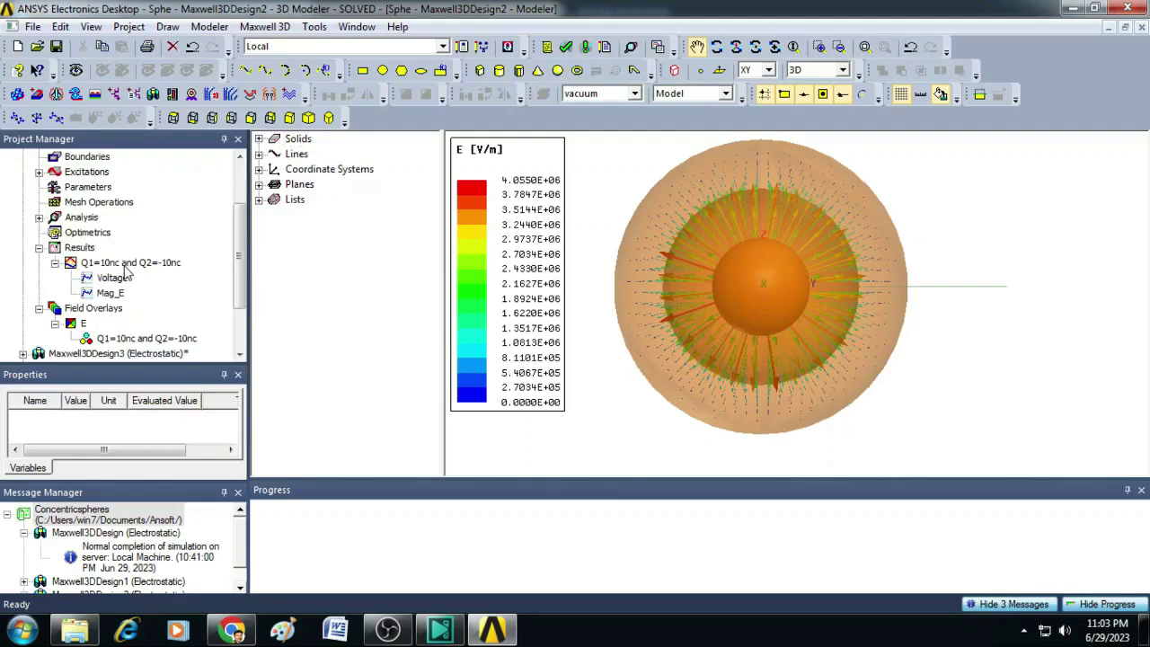
double_click(126, 263)
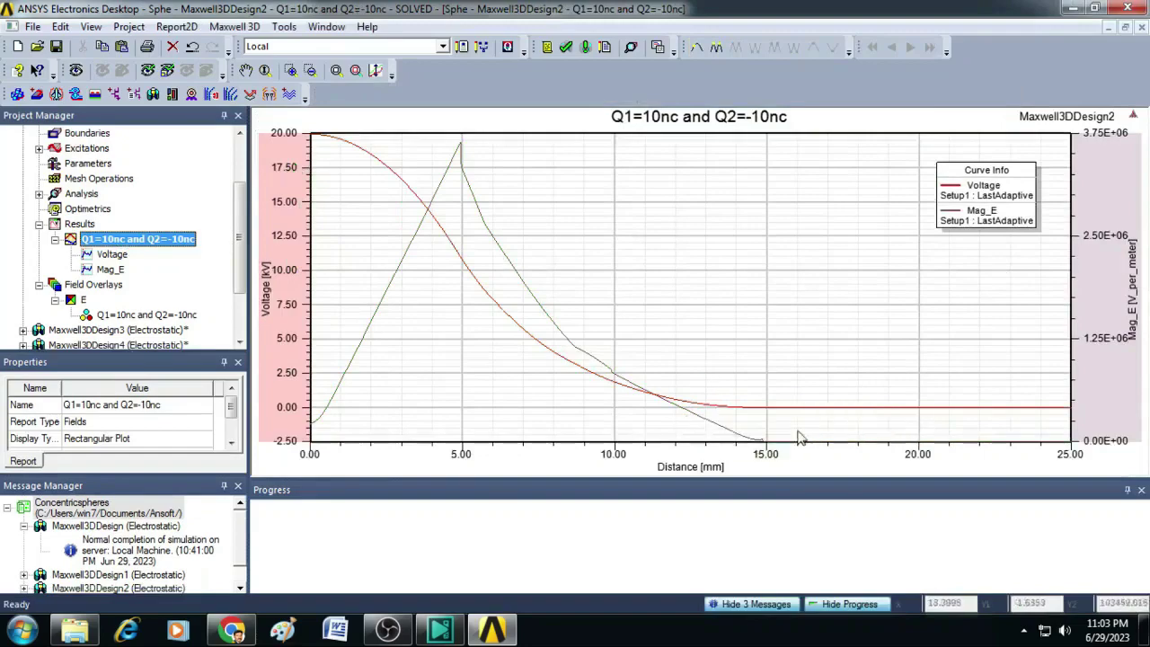
click(126, 316)
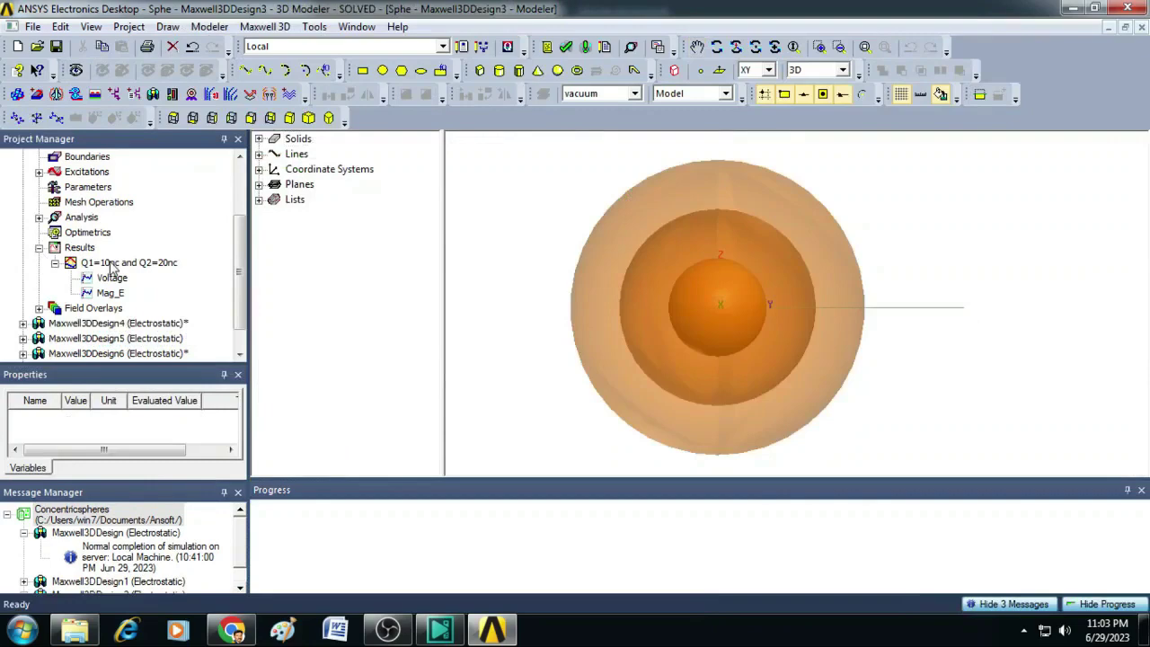
Open the Q1=10nc and Q2=20nc plot and select its Voltage curve
double_click(110, 263)
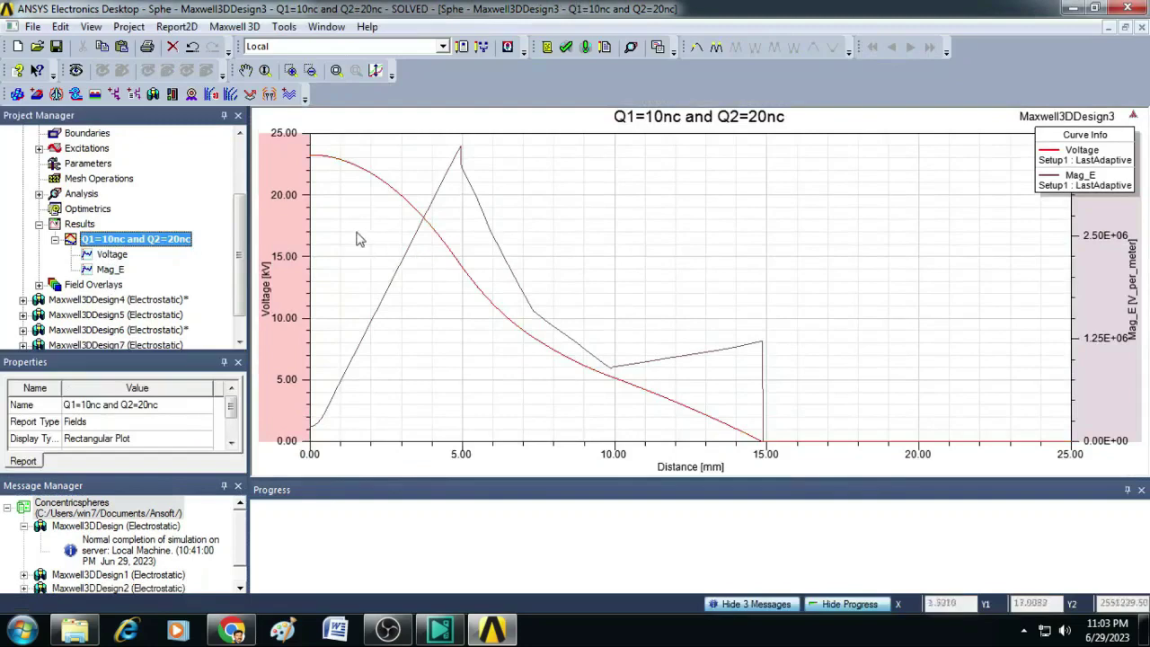
click(288, 355)
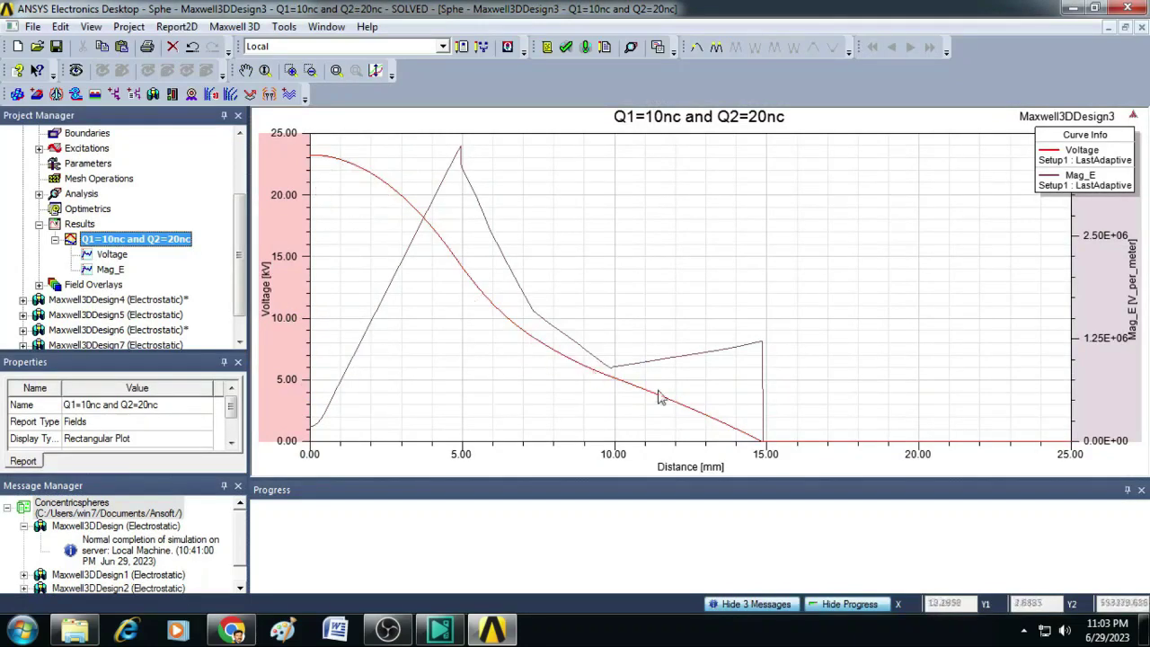
click(314, 452)
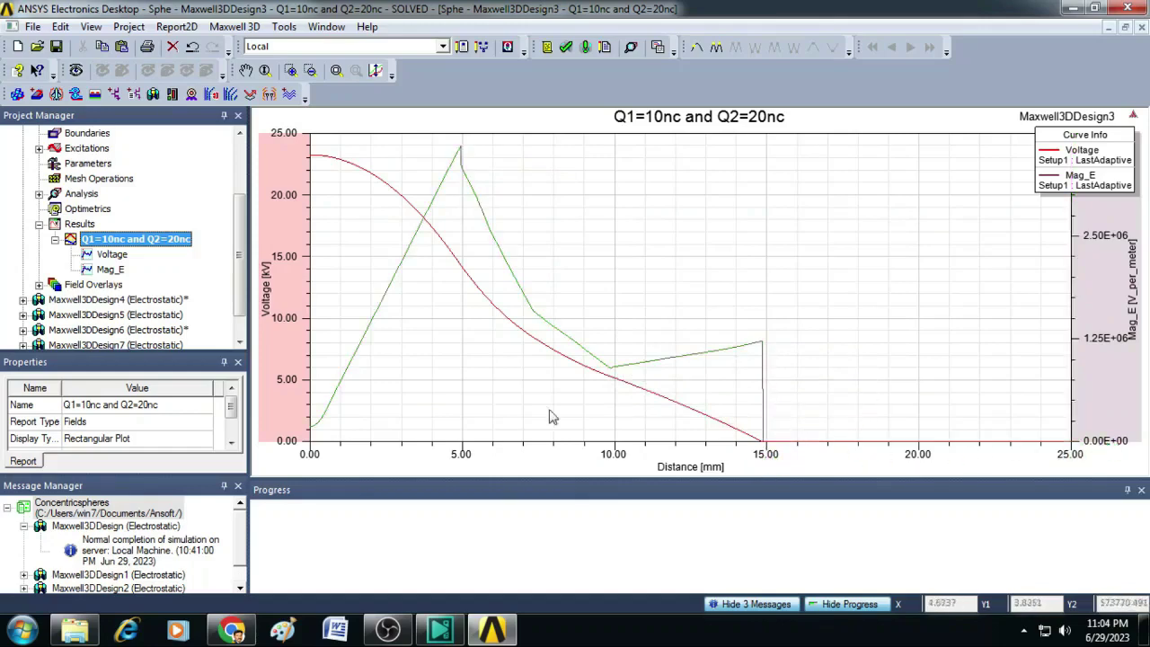
Display the Q1=10nc and Q2=20nc E-field overlay from Field Overlays > E
click(39, 285)
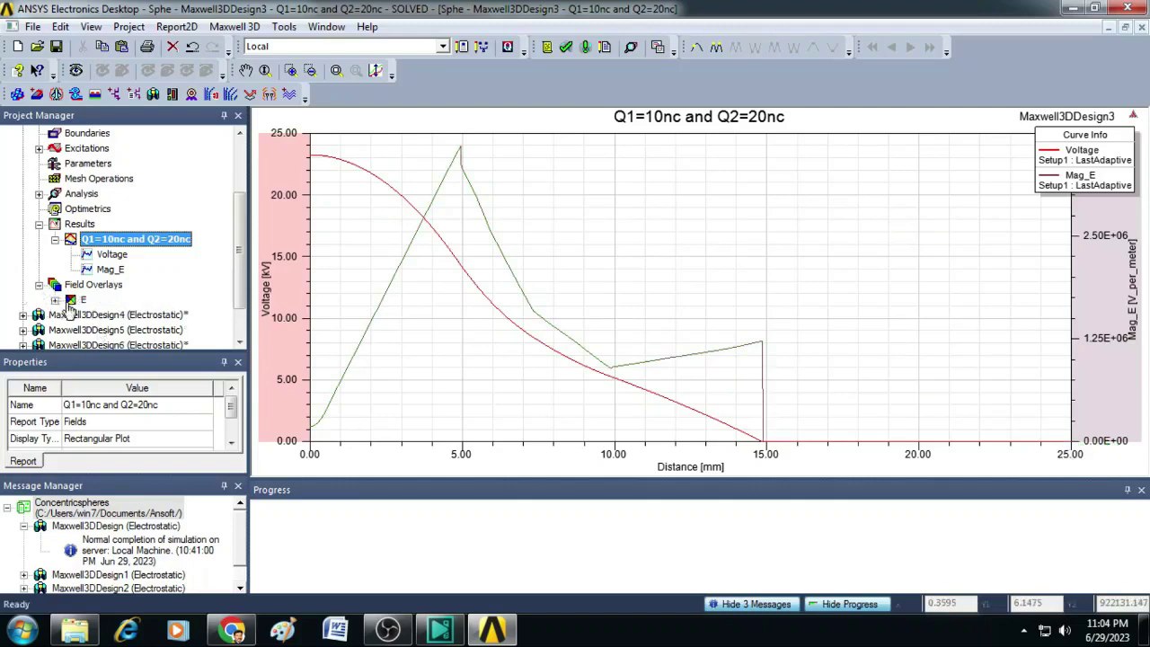
click(55, 299)
click(121, 315)
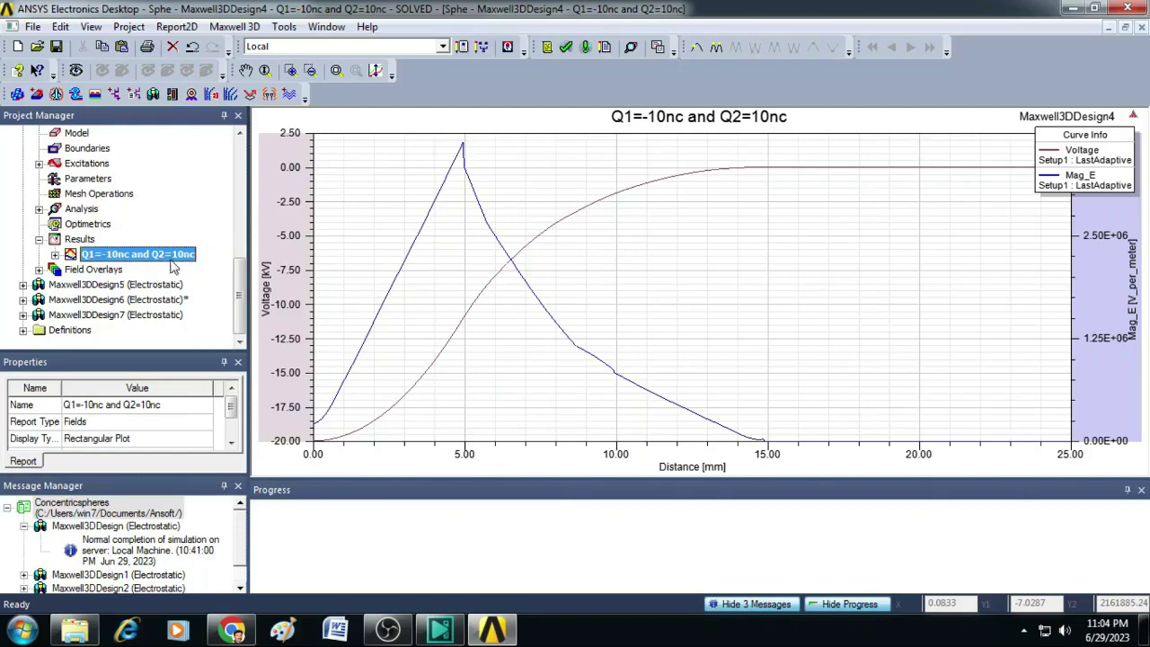
Select the Voltage curve in the Q1=-10nc and Q2=10nc plot
click(377, 323)
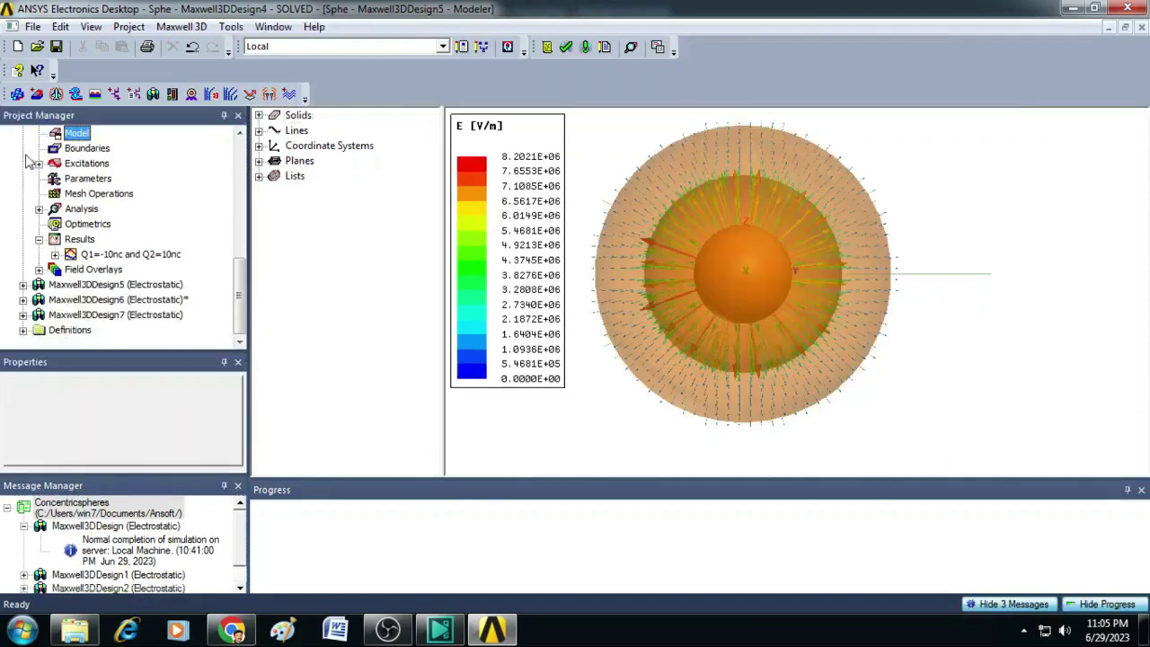
In Maxwell3DDesign7, select the Q1=20nc and Q2=10nc report and expand its E overlays
click(23, 314)
click(117, 284)
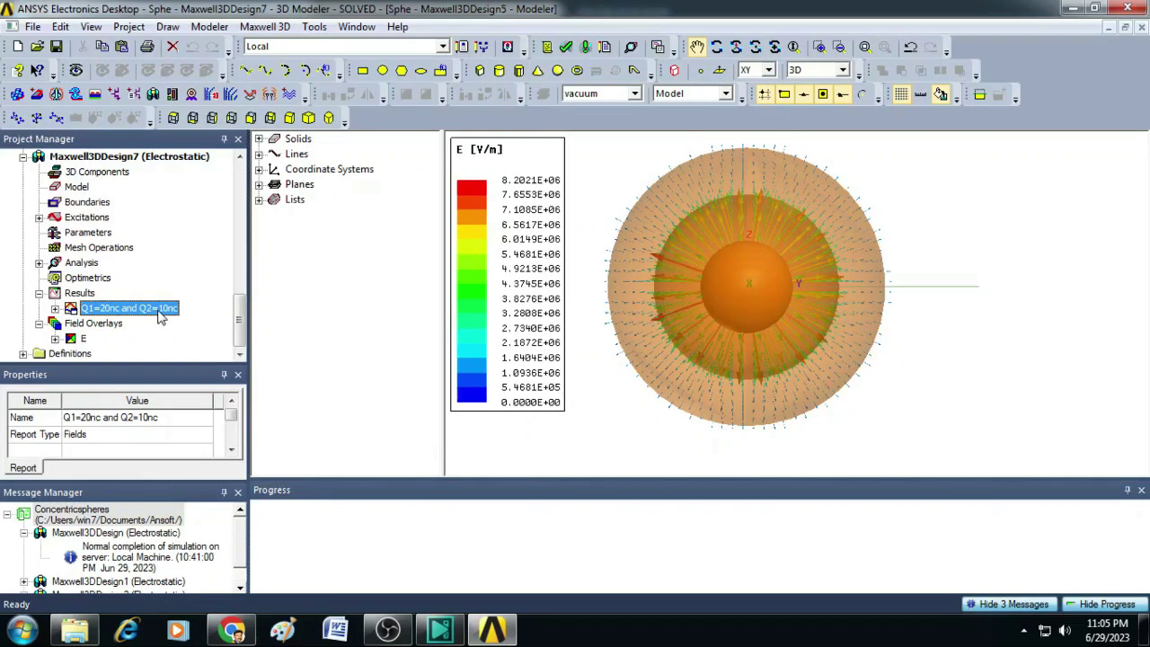
click(56, 338)
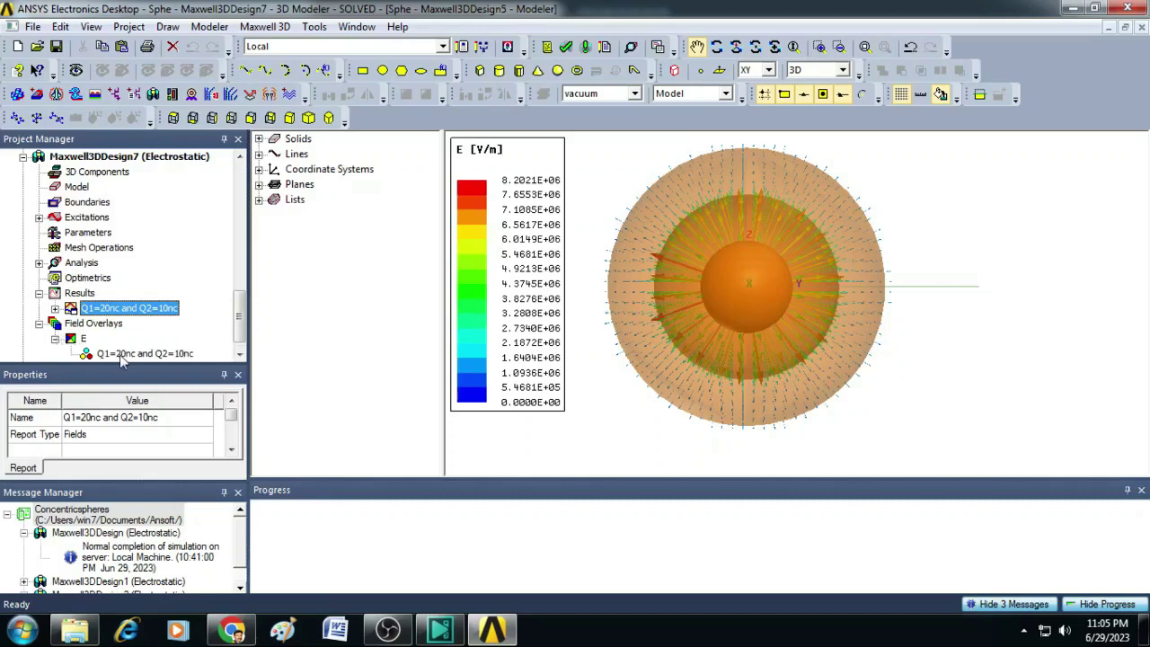